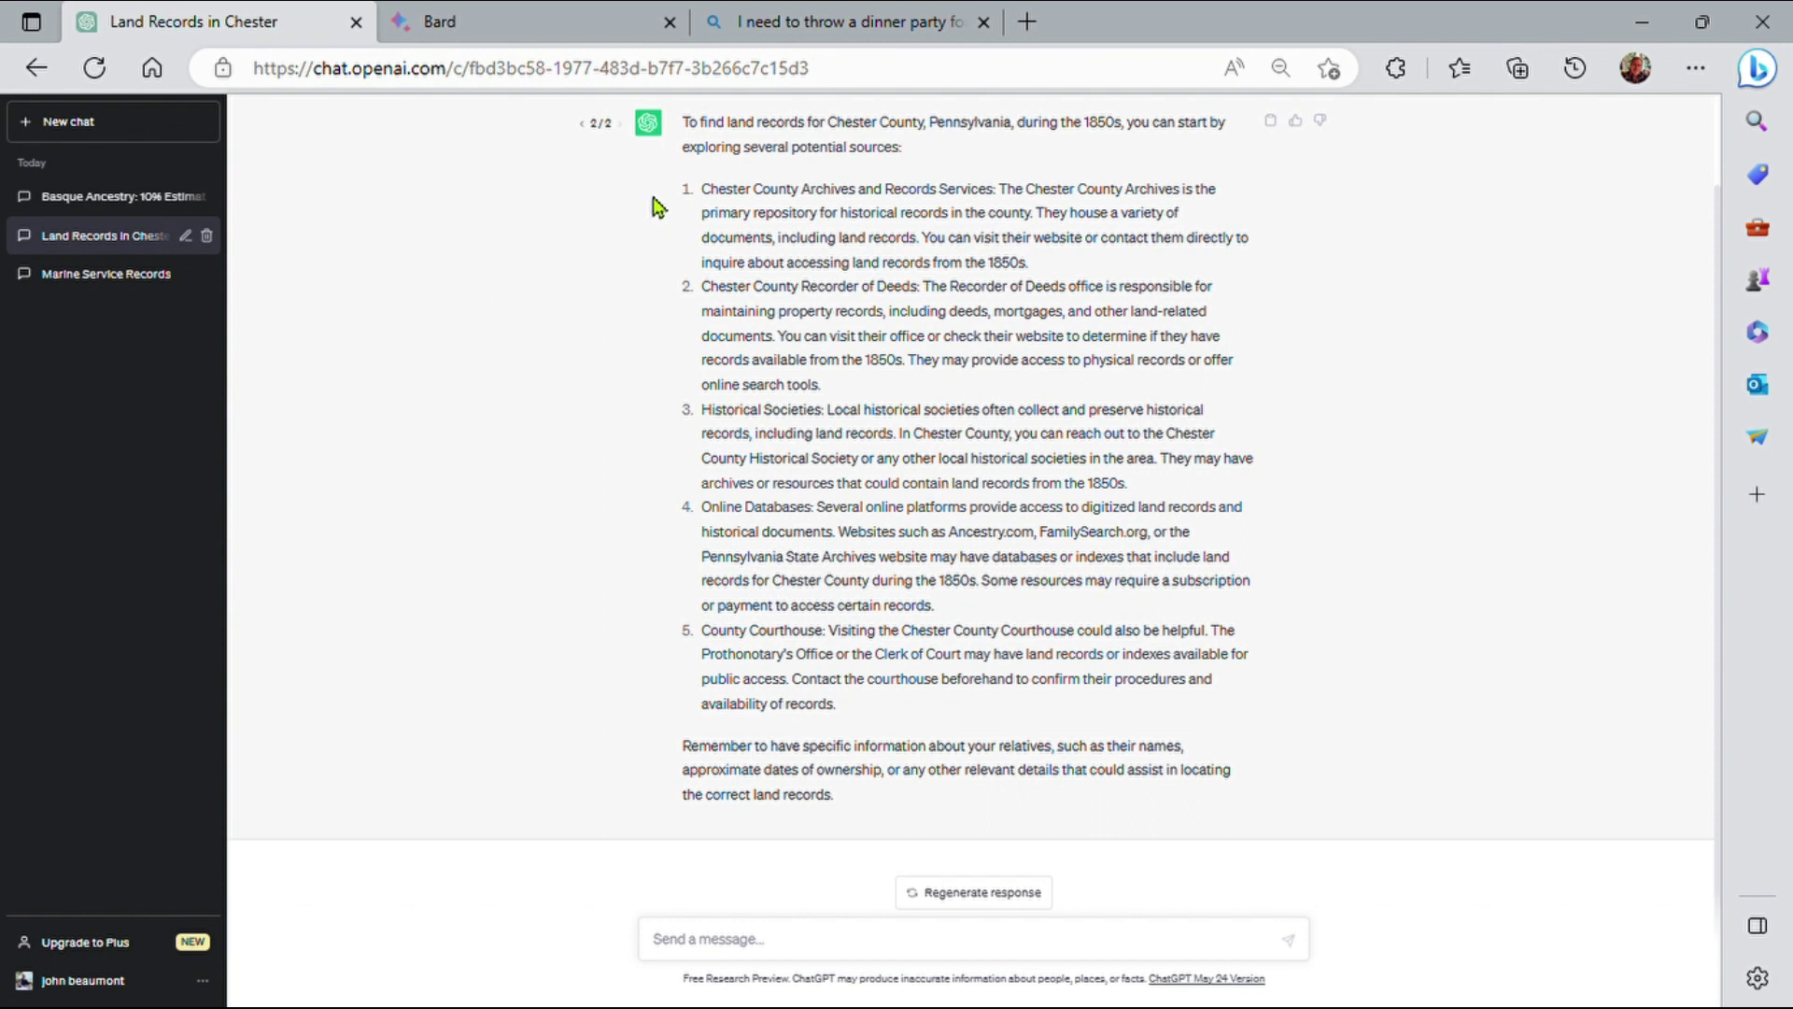
Step: Compare the two versions of the response about finding 1850s land records in Chester County, Pennsylvania, examining the Chester County Archives item
click(582, 123)
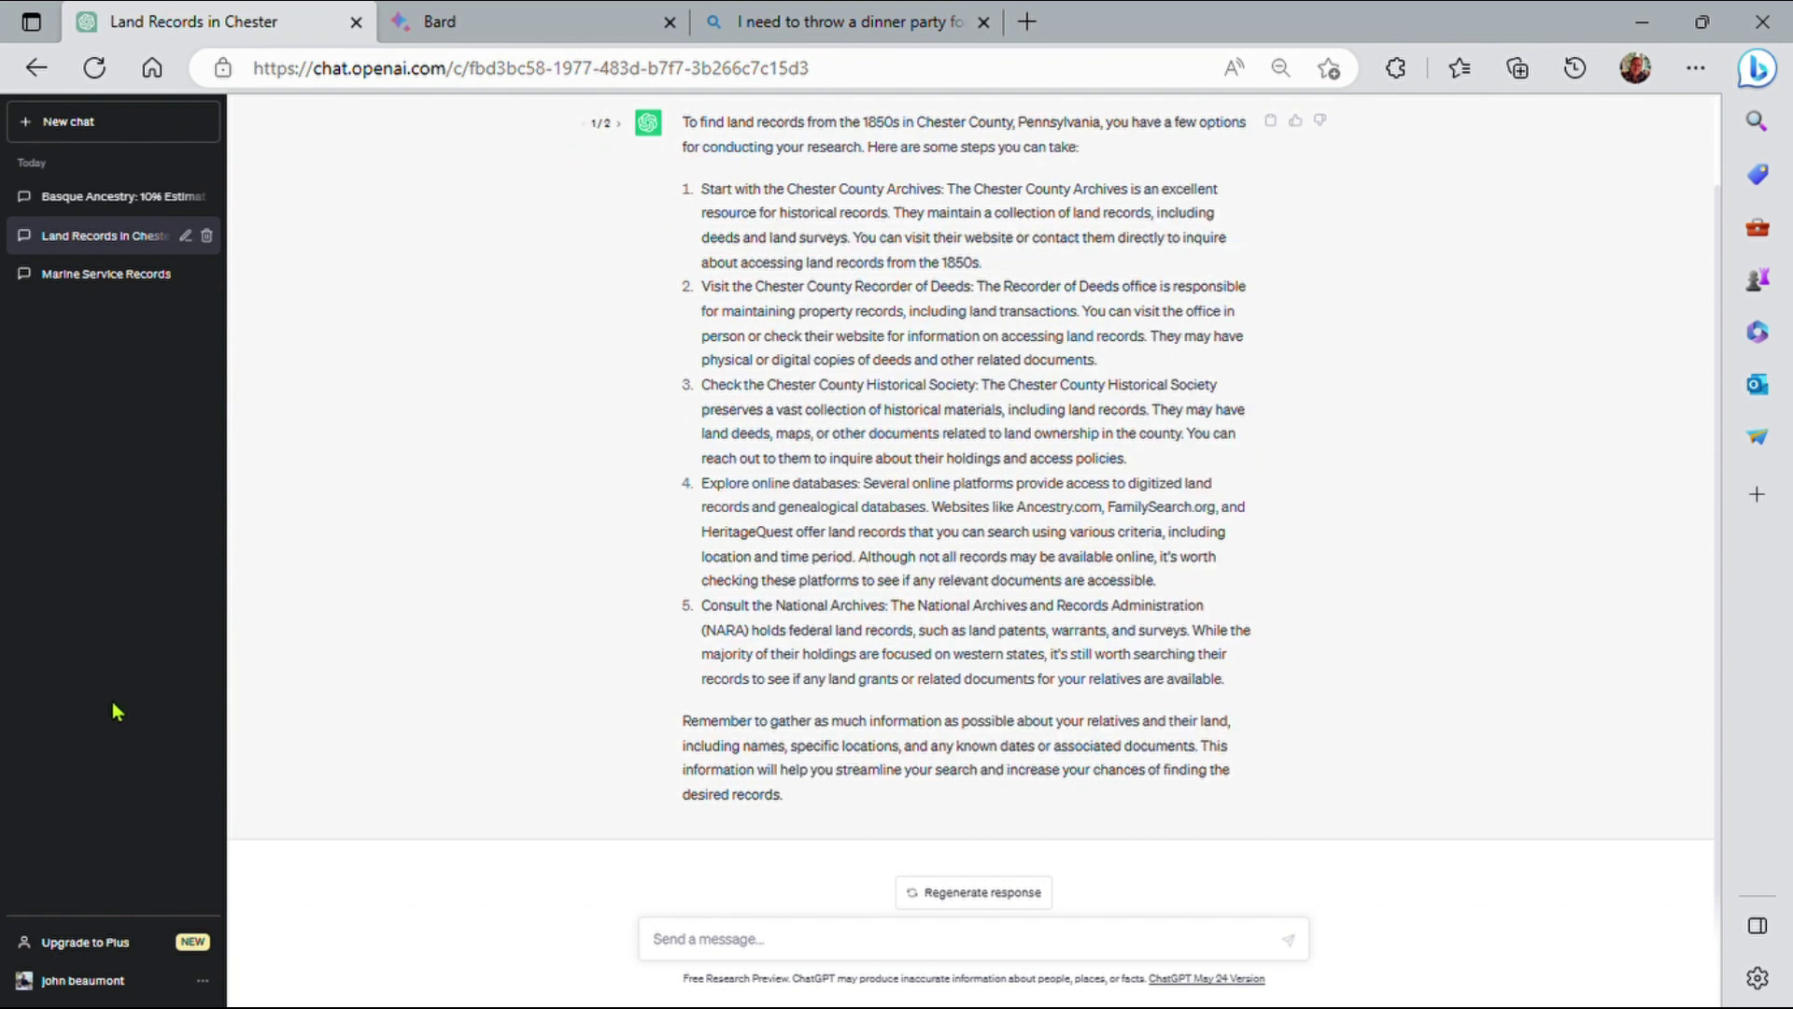
scroll(385, 724, up, 1)
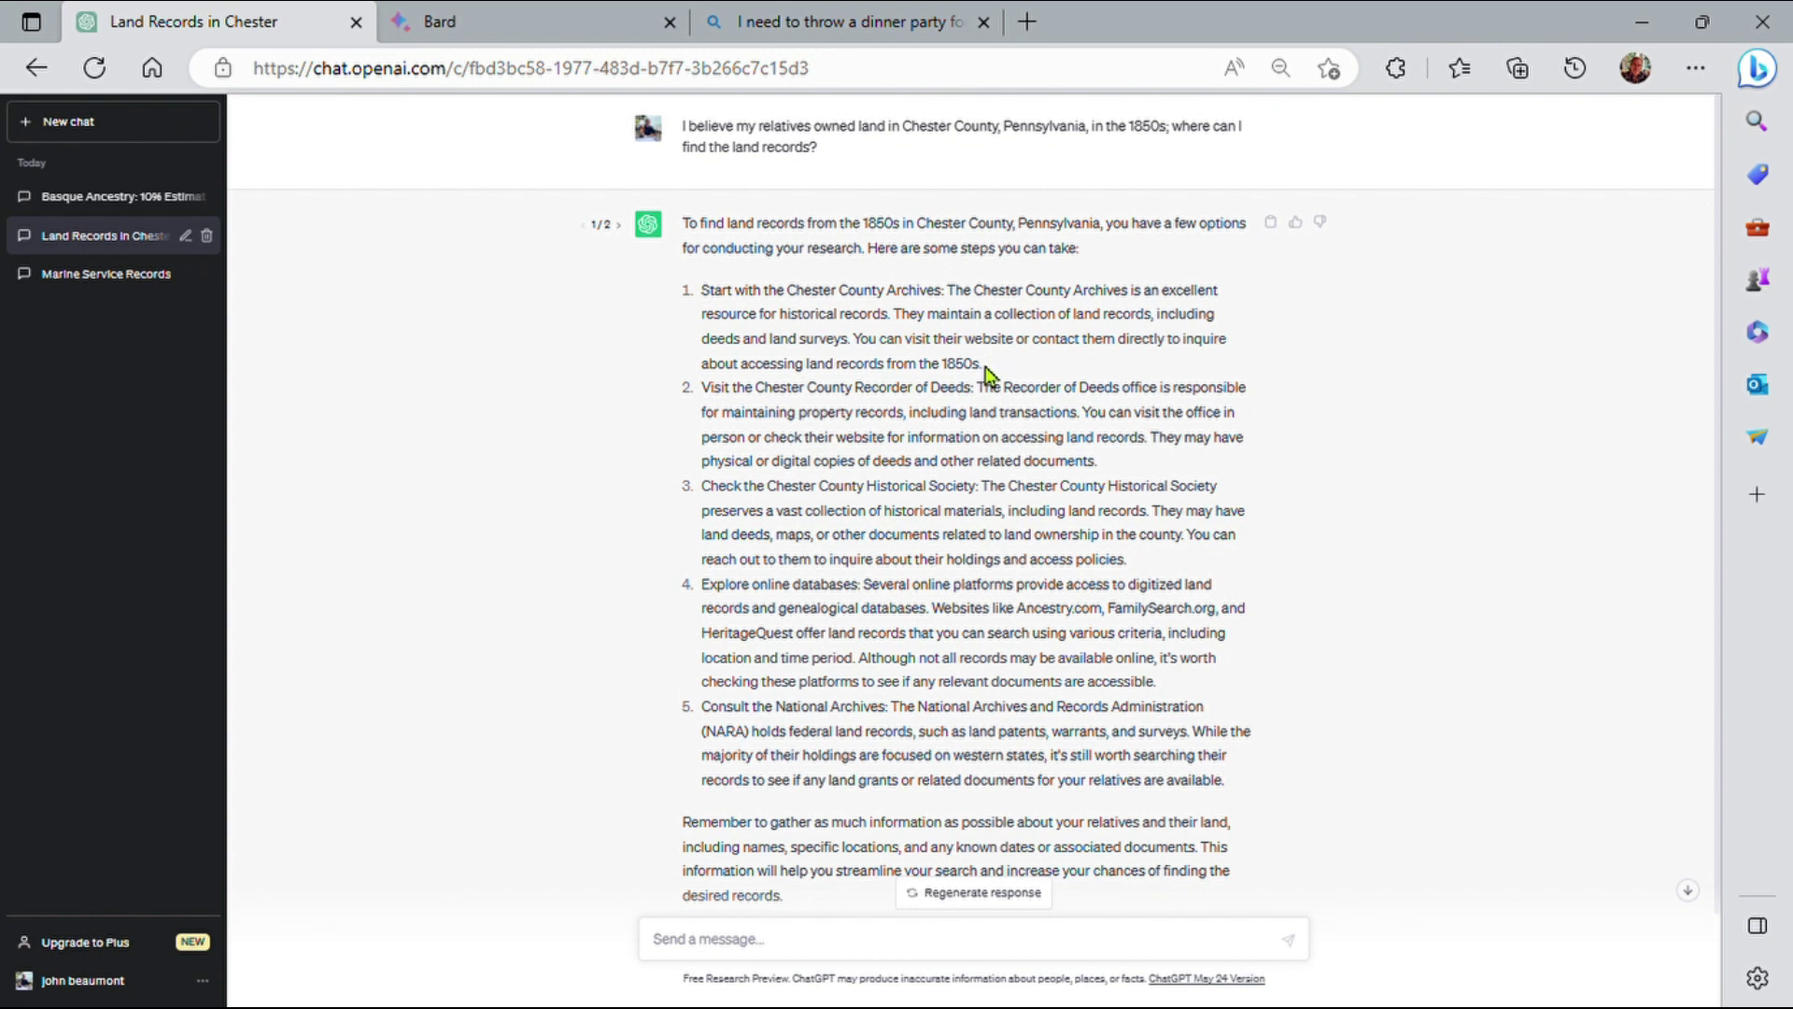
drag(991, 372, 701, 301)
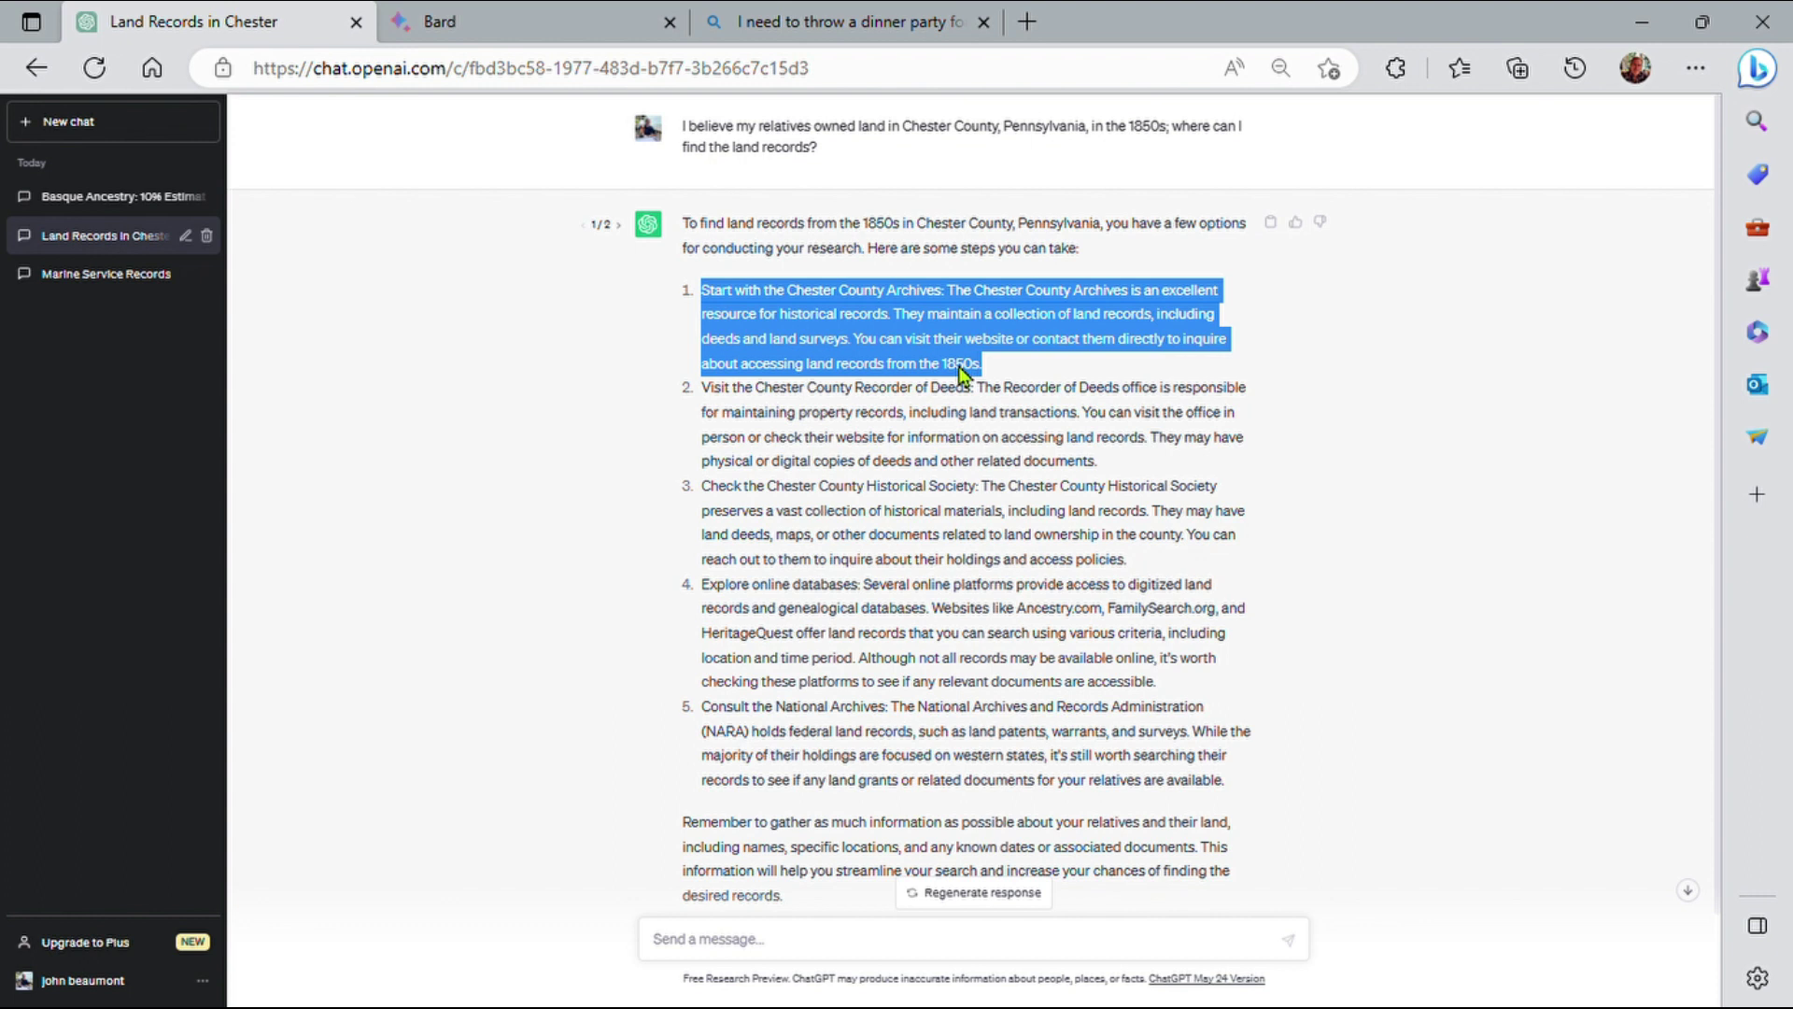
click(1068, 368)
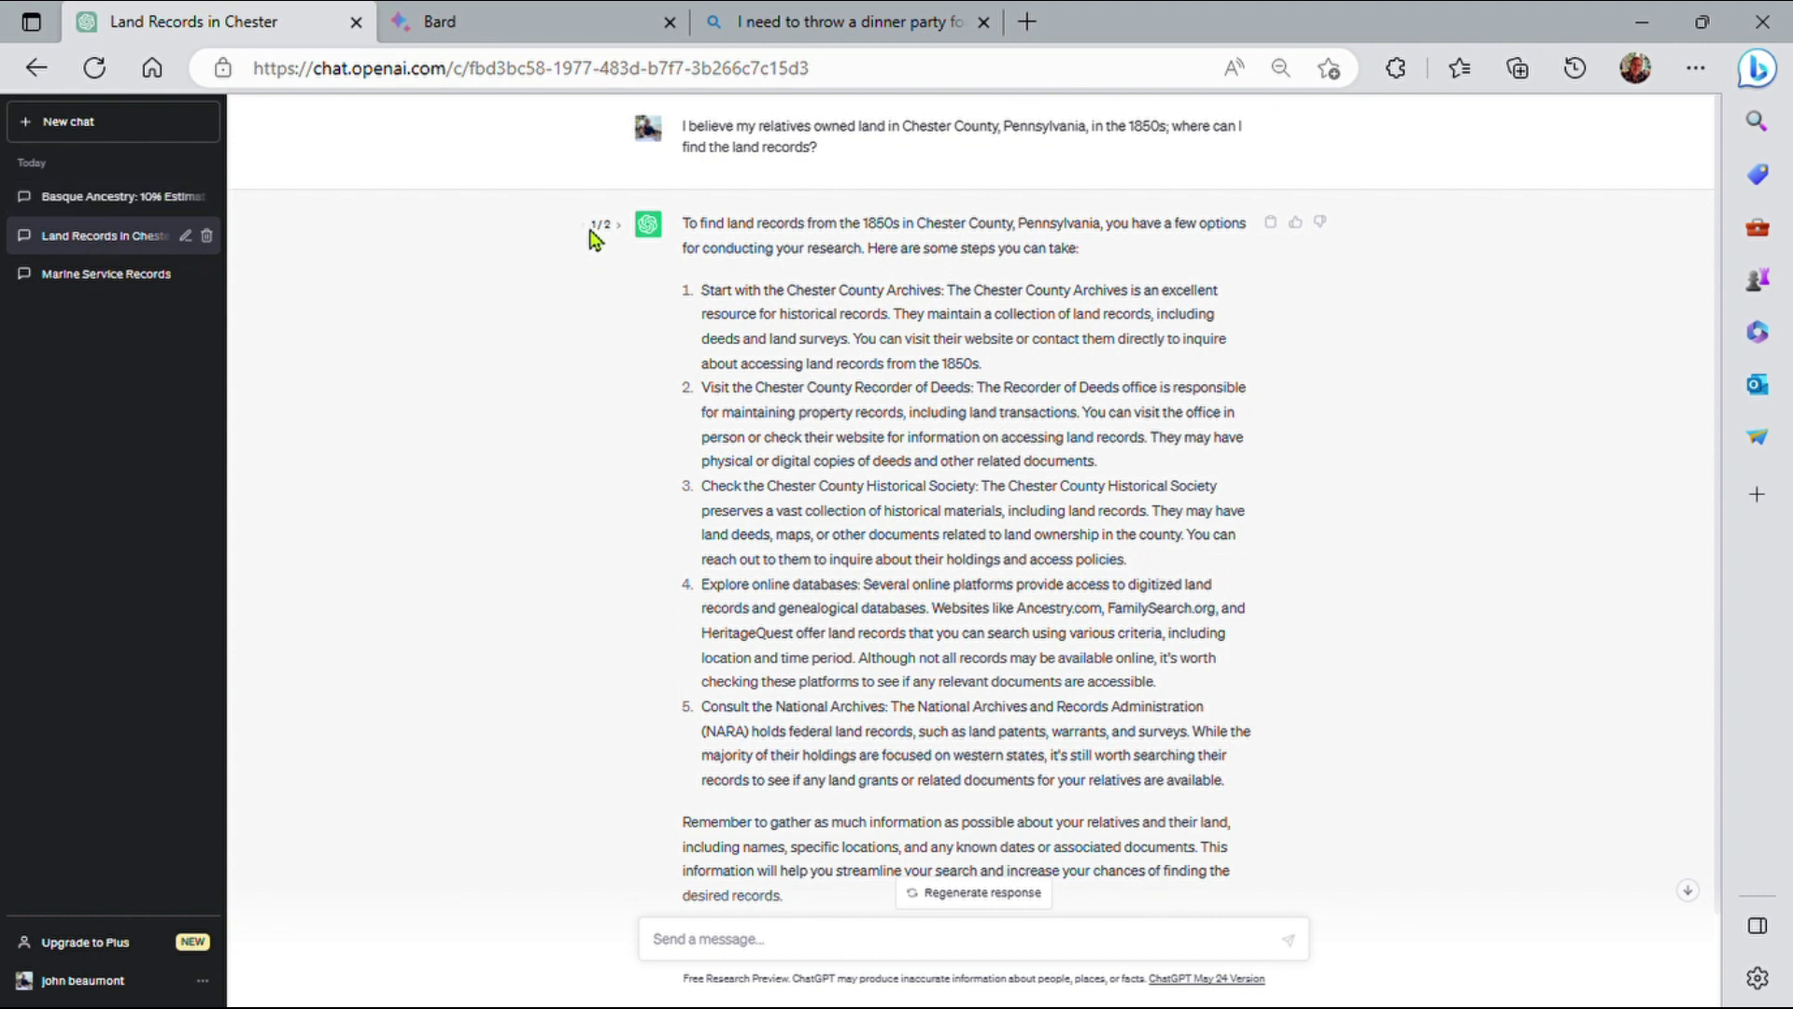
click(618, 224)
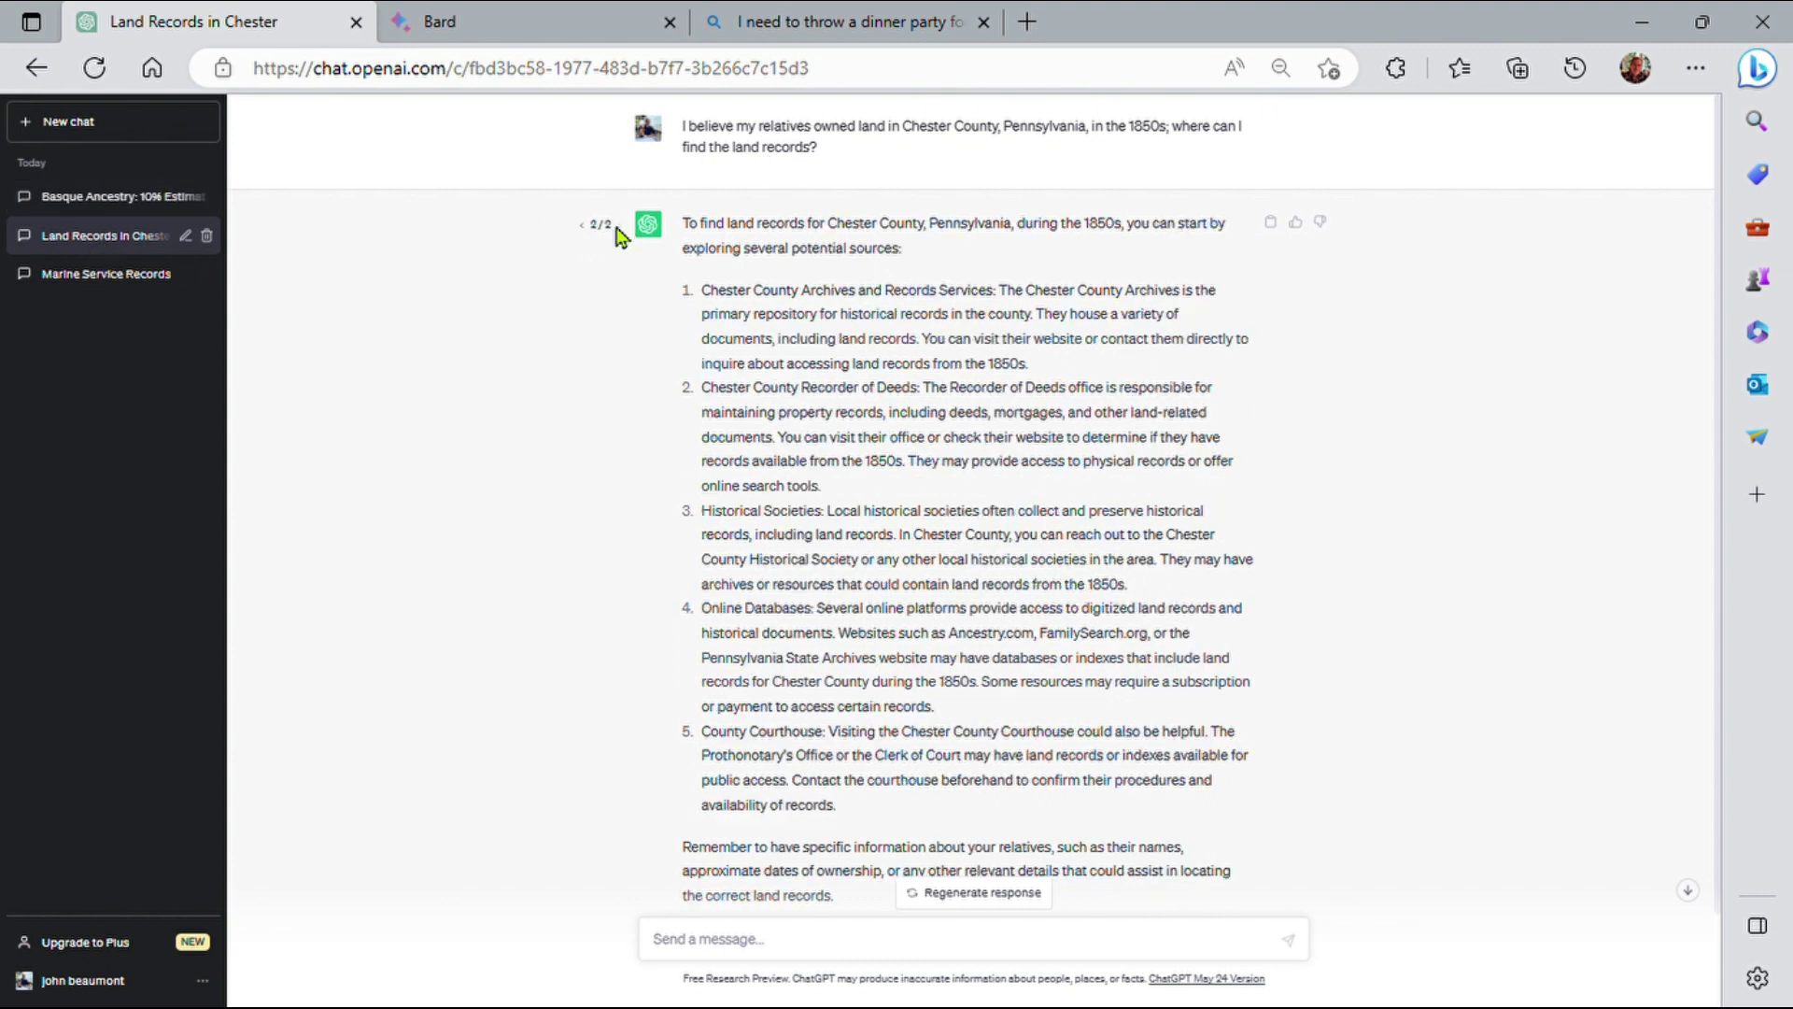
Step: Open the Marine Service Records chat and view the first version of its response from the question onward
click(86, 276)
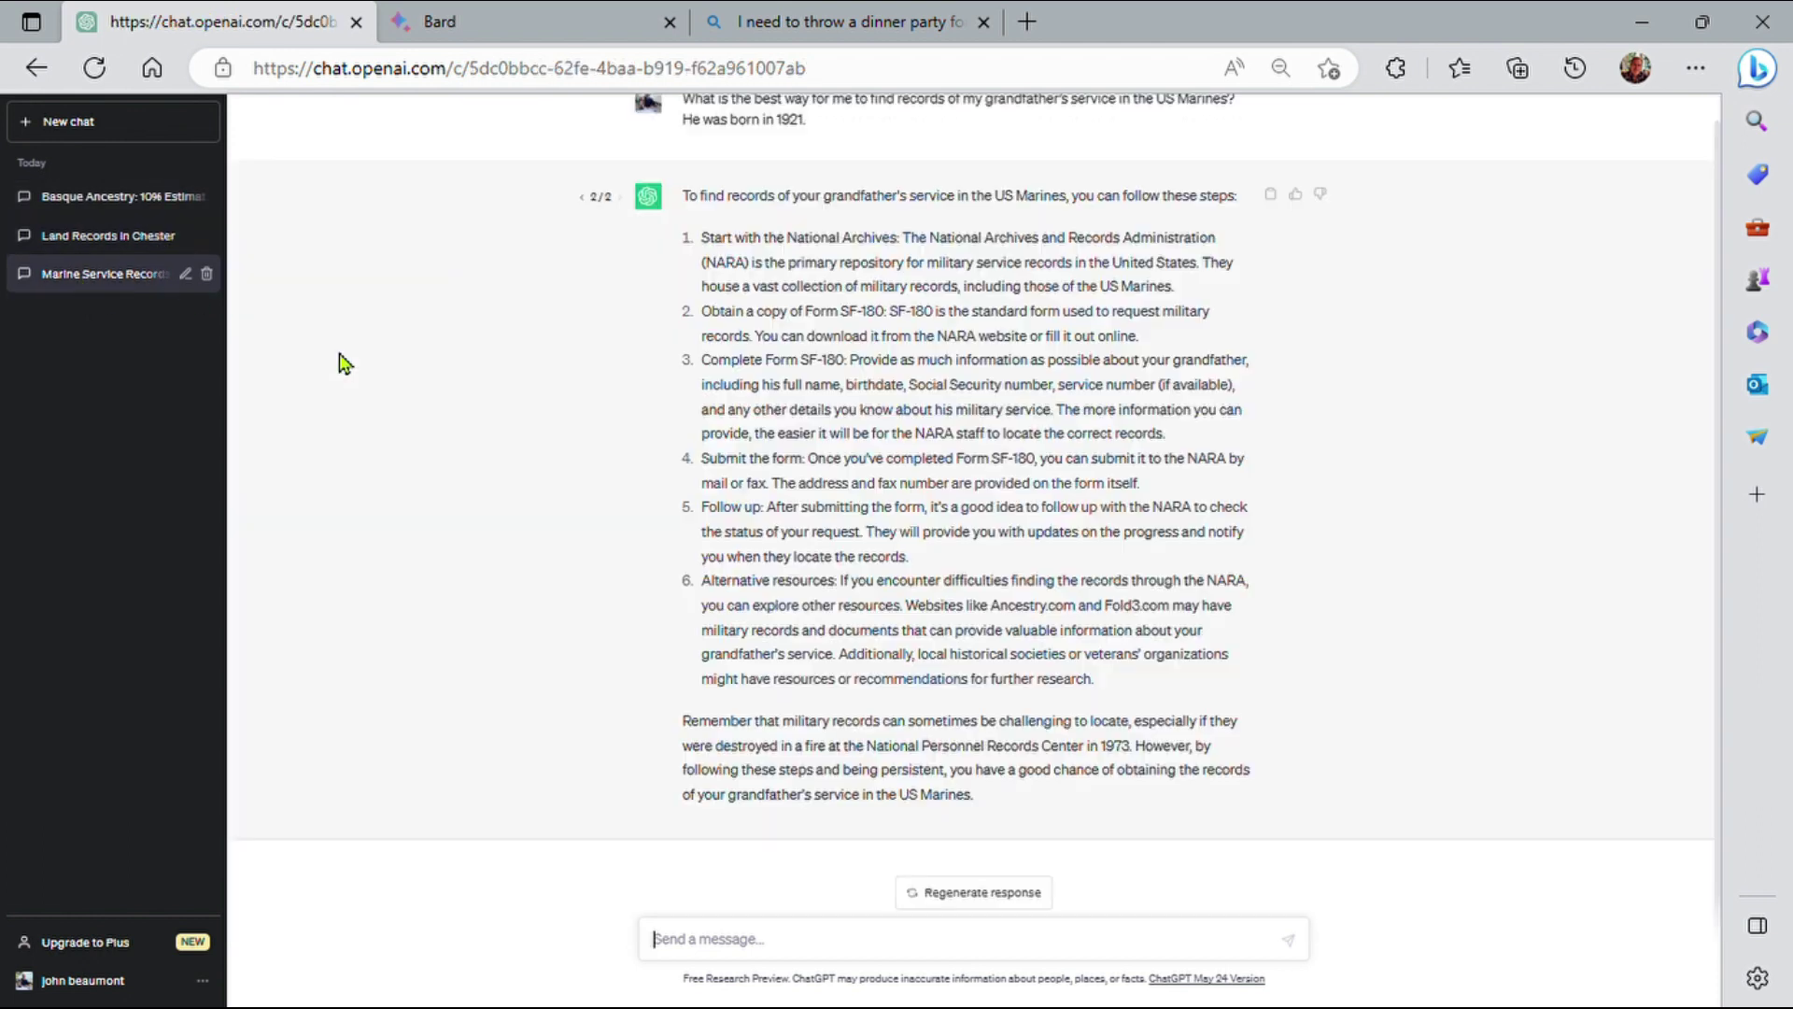
click(583, 198)
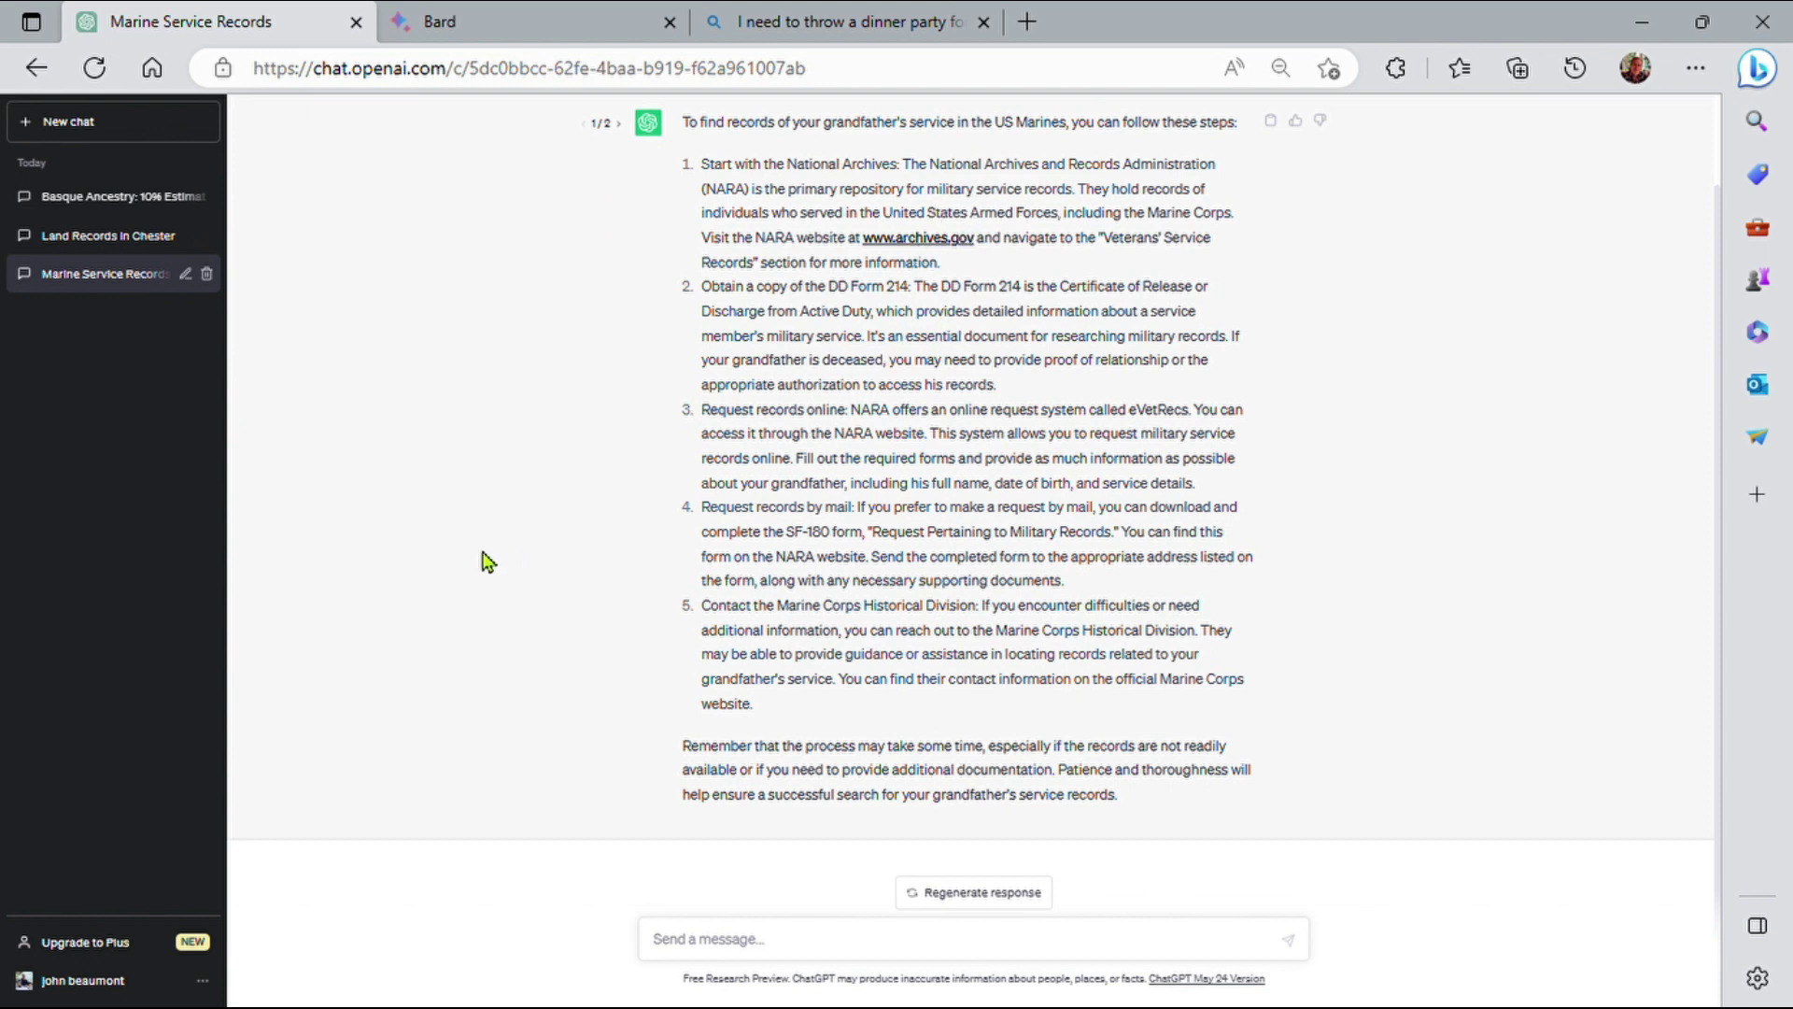
scroll(486, 561, up, 1)
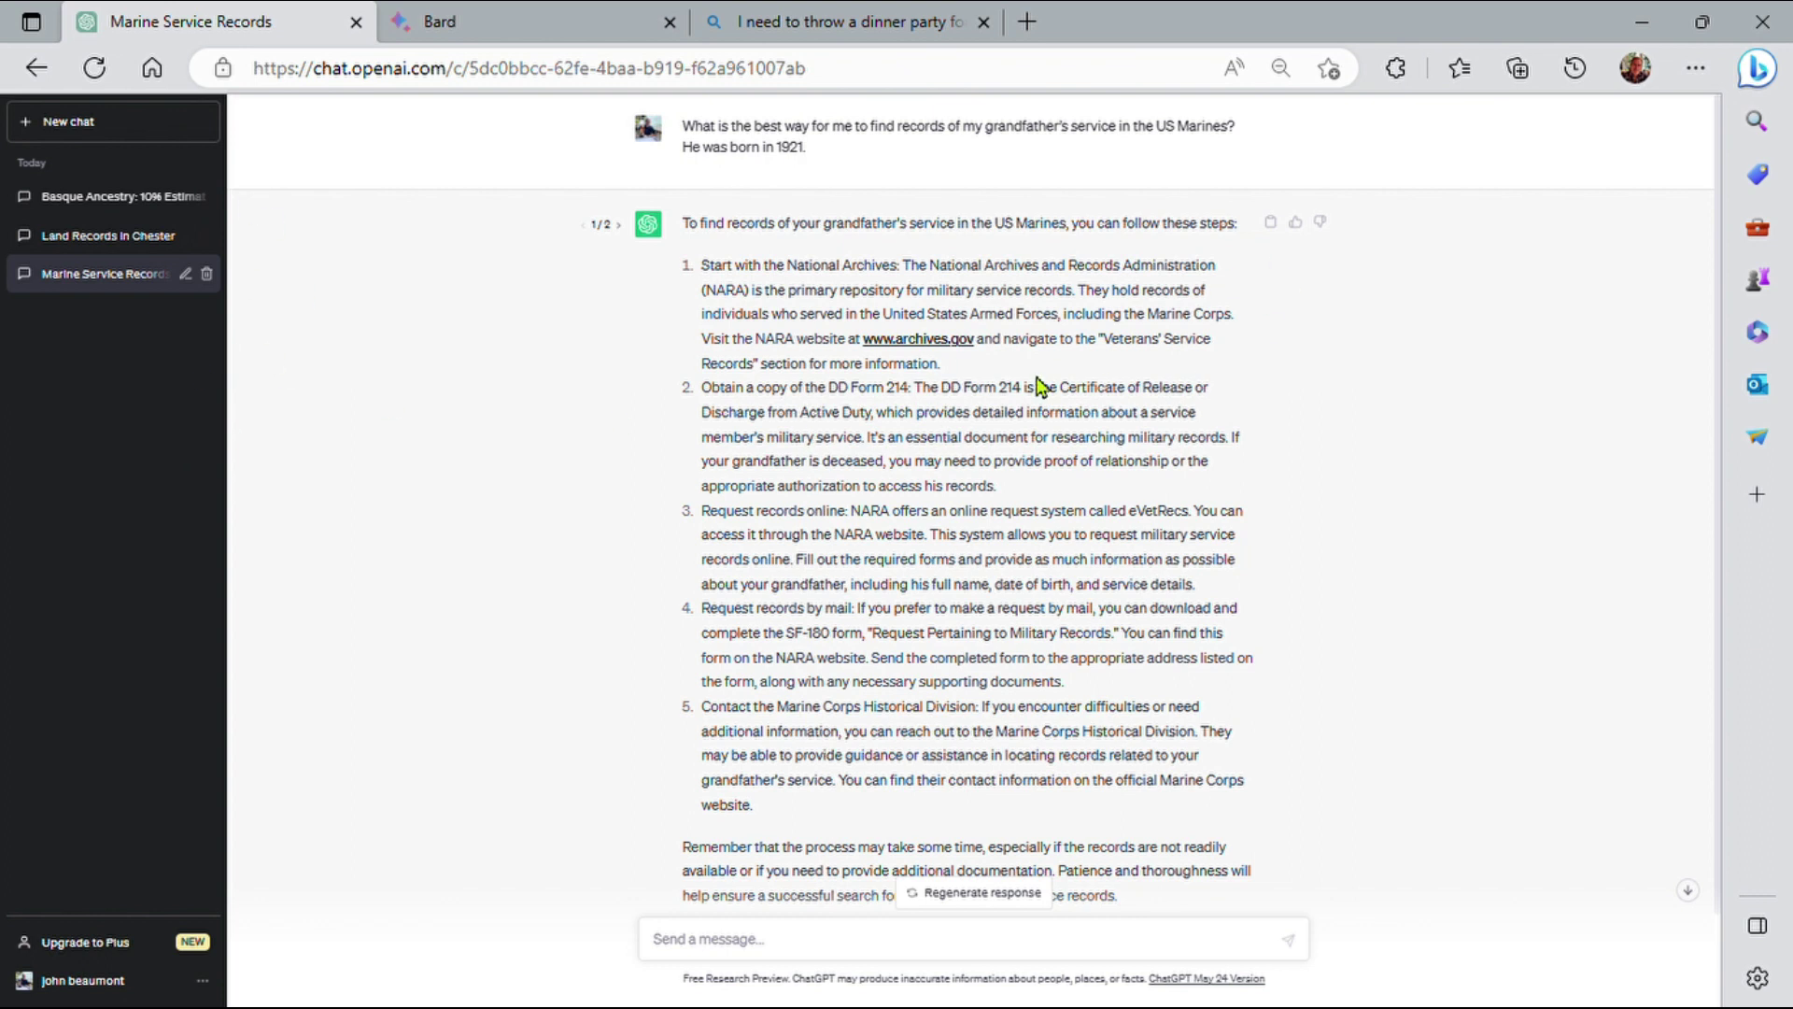
Step: Switch to Bard and review its answer about the grandfather's US Marines service records, including the answer's export options
key(ctrl+Tab)
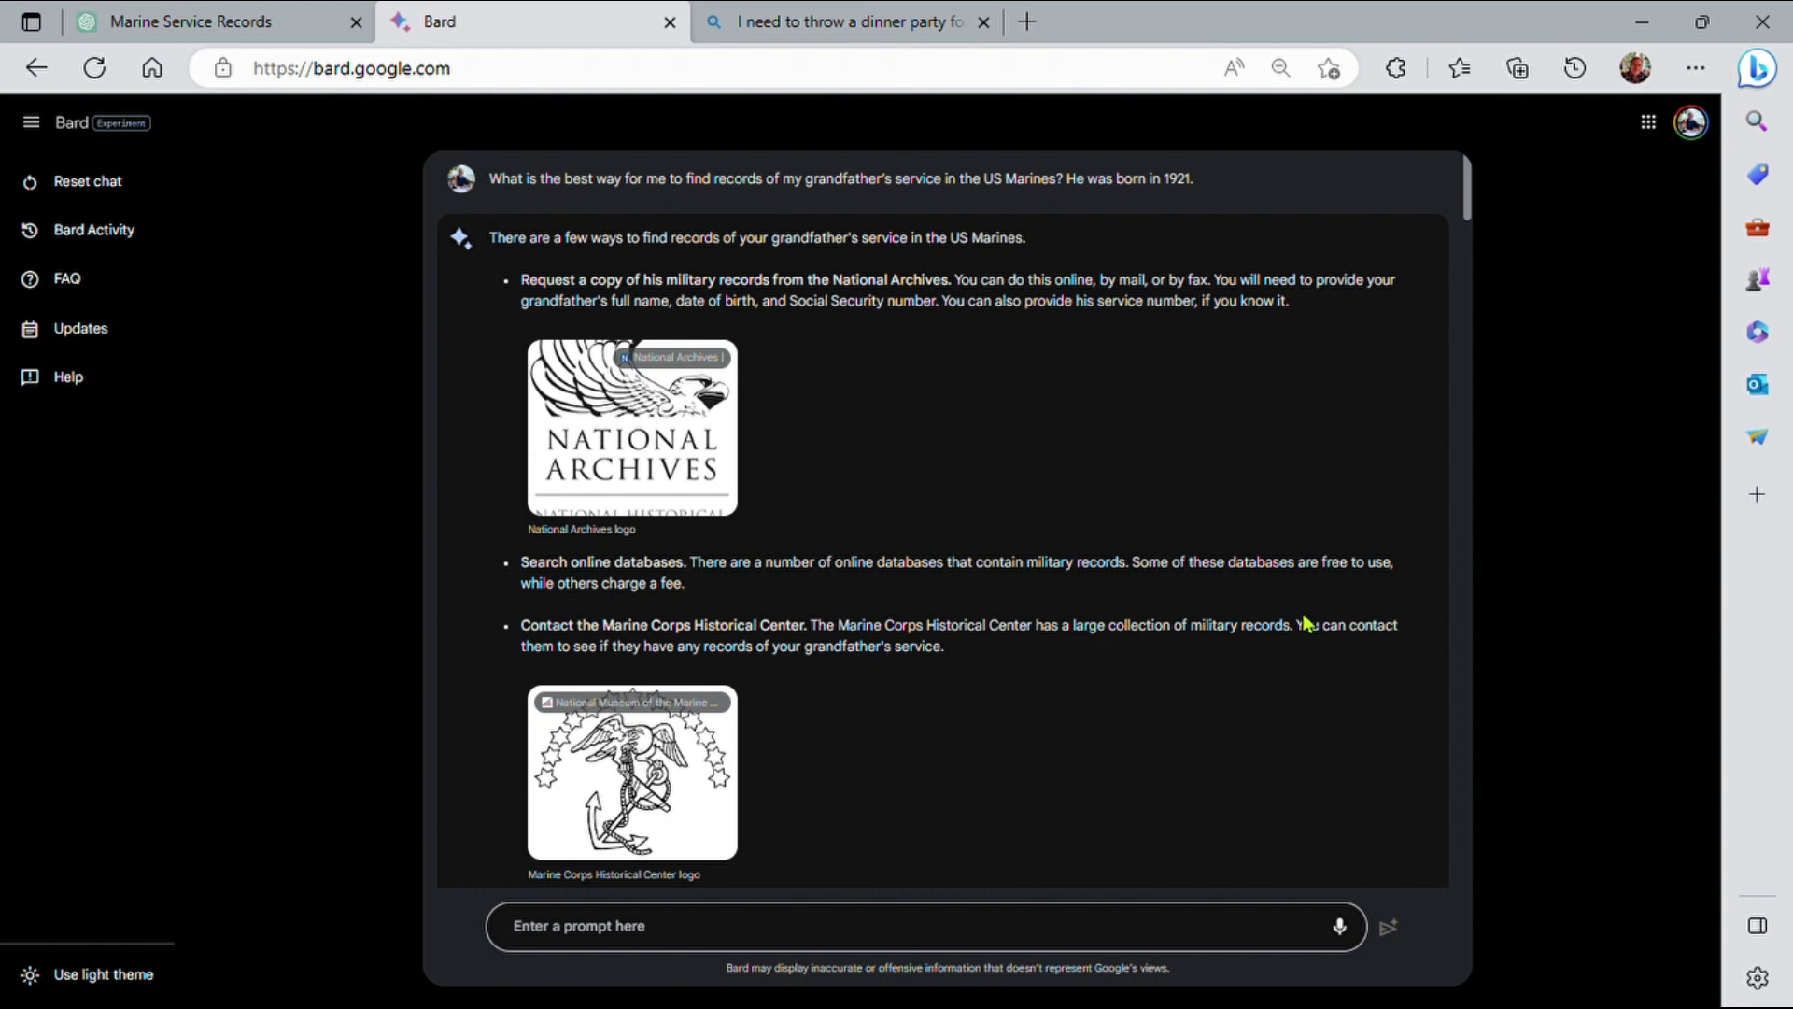
scroll(1164, 426, down, 2)
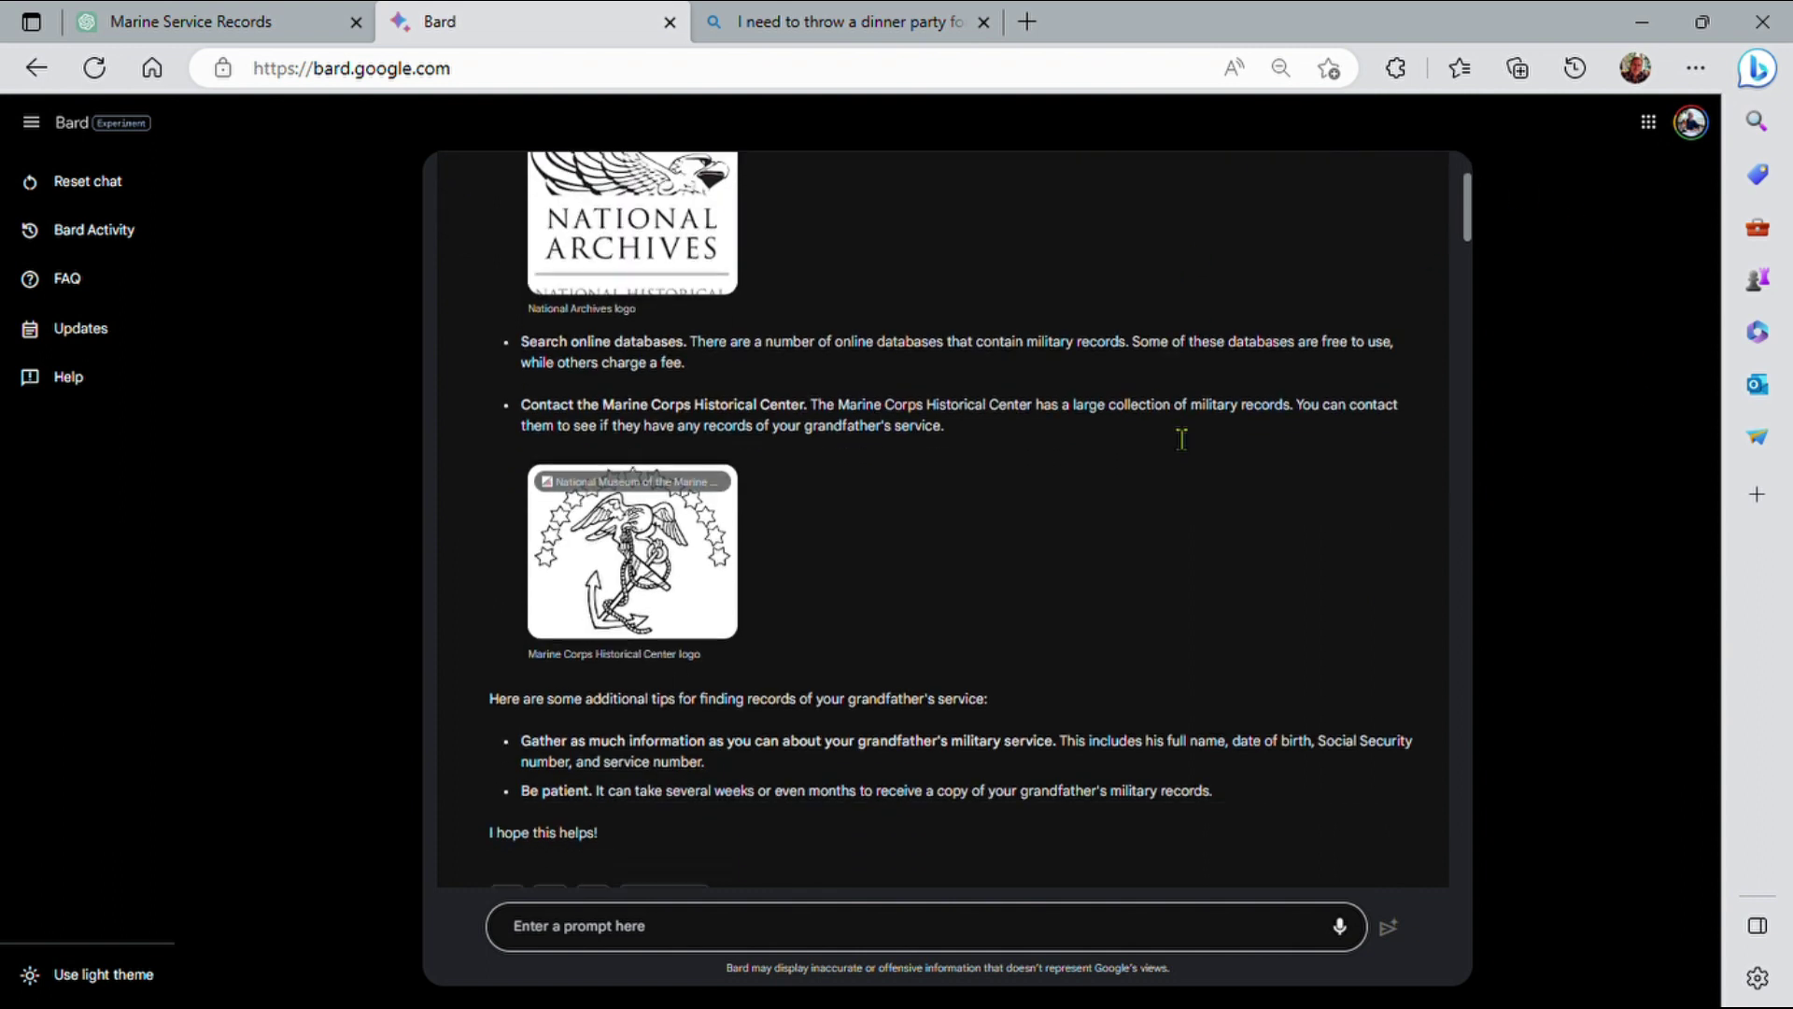
scroll(1165, 429, up, 2)
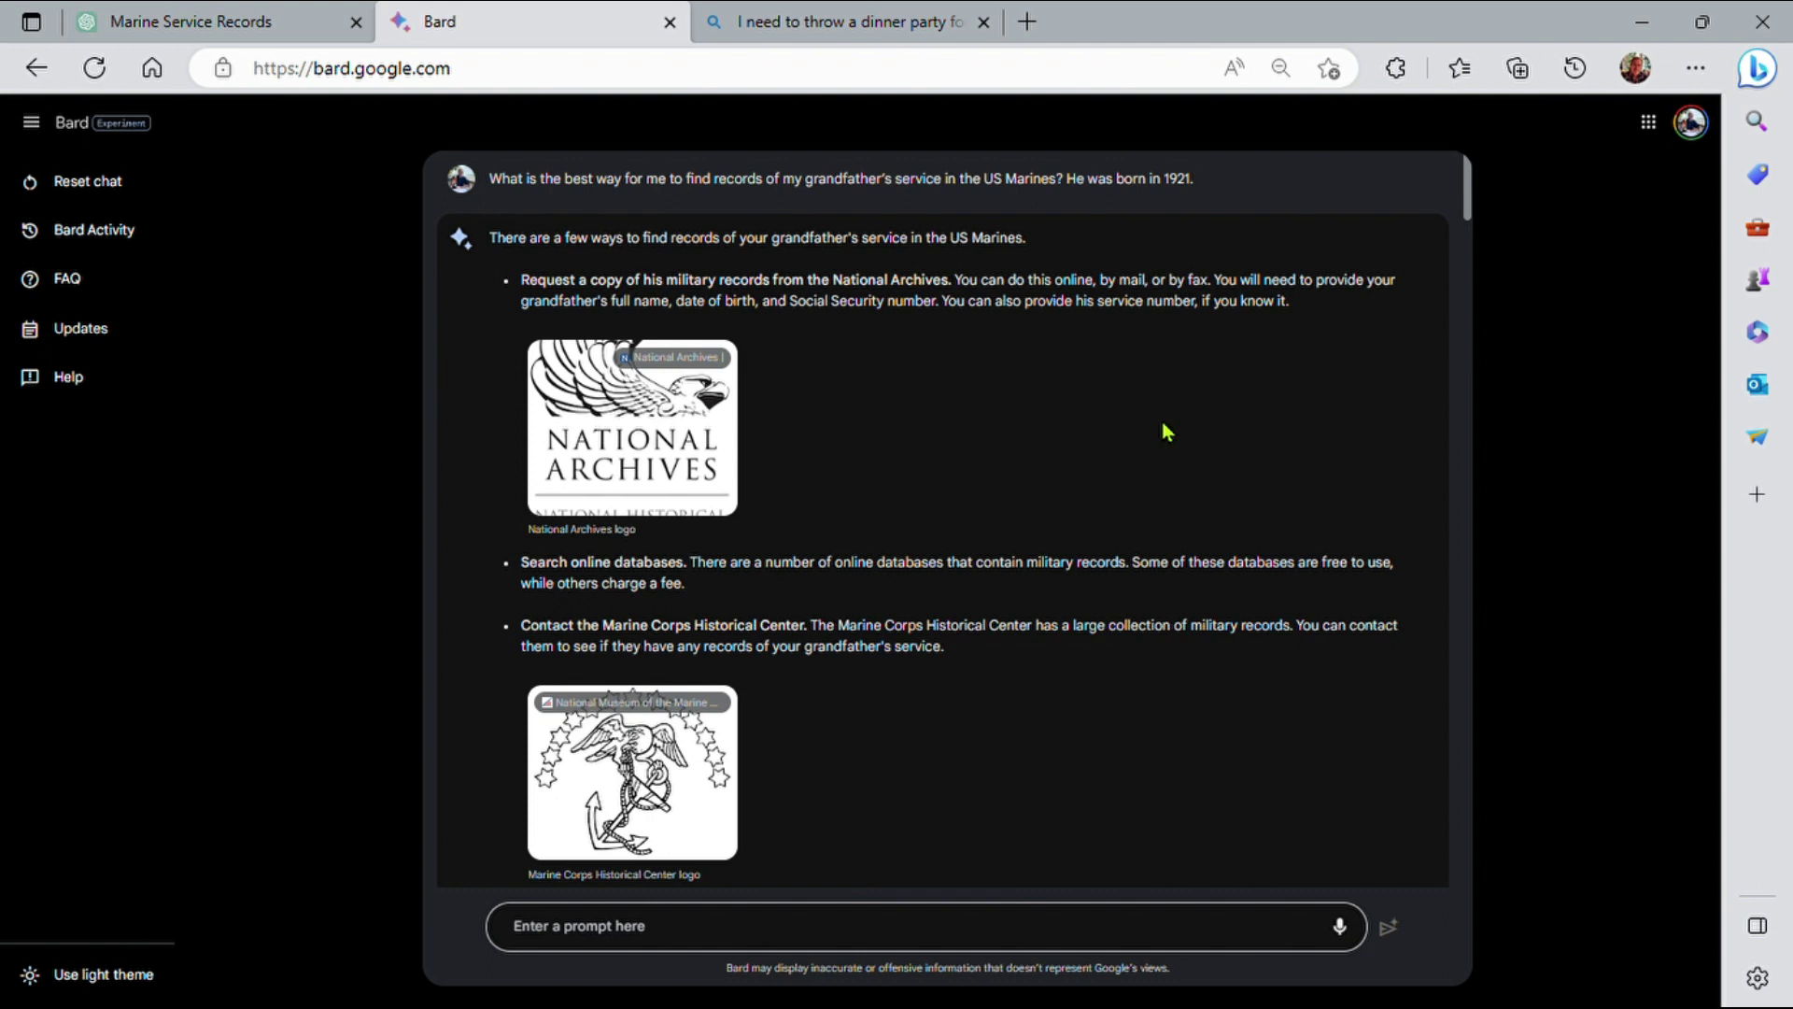
scroll(1186, 395, down, 1)
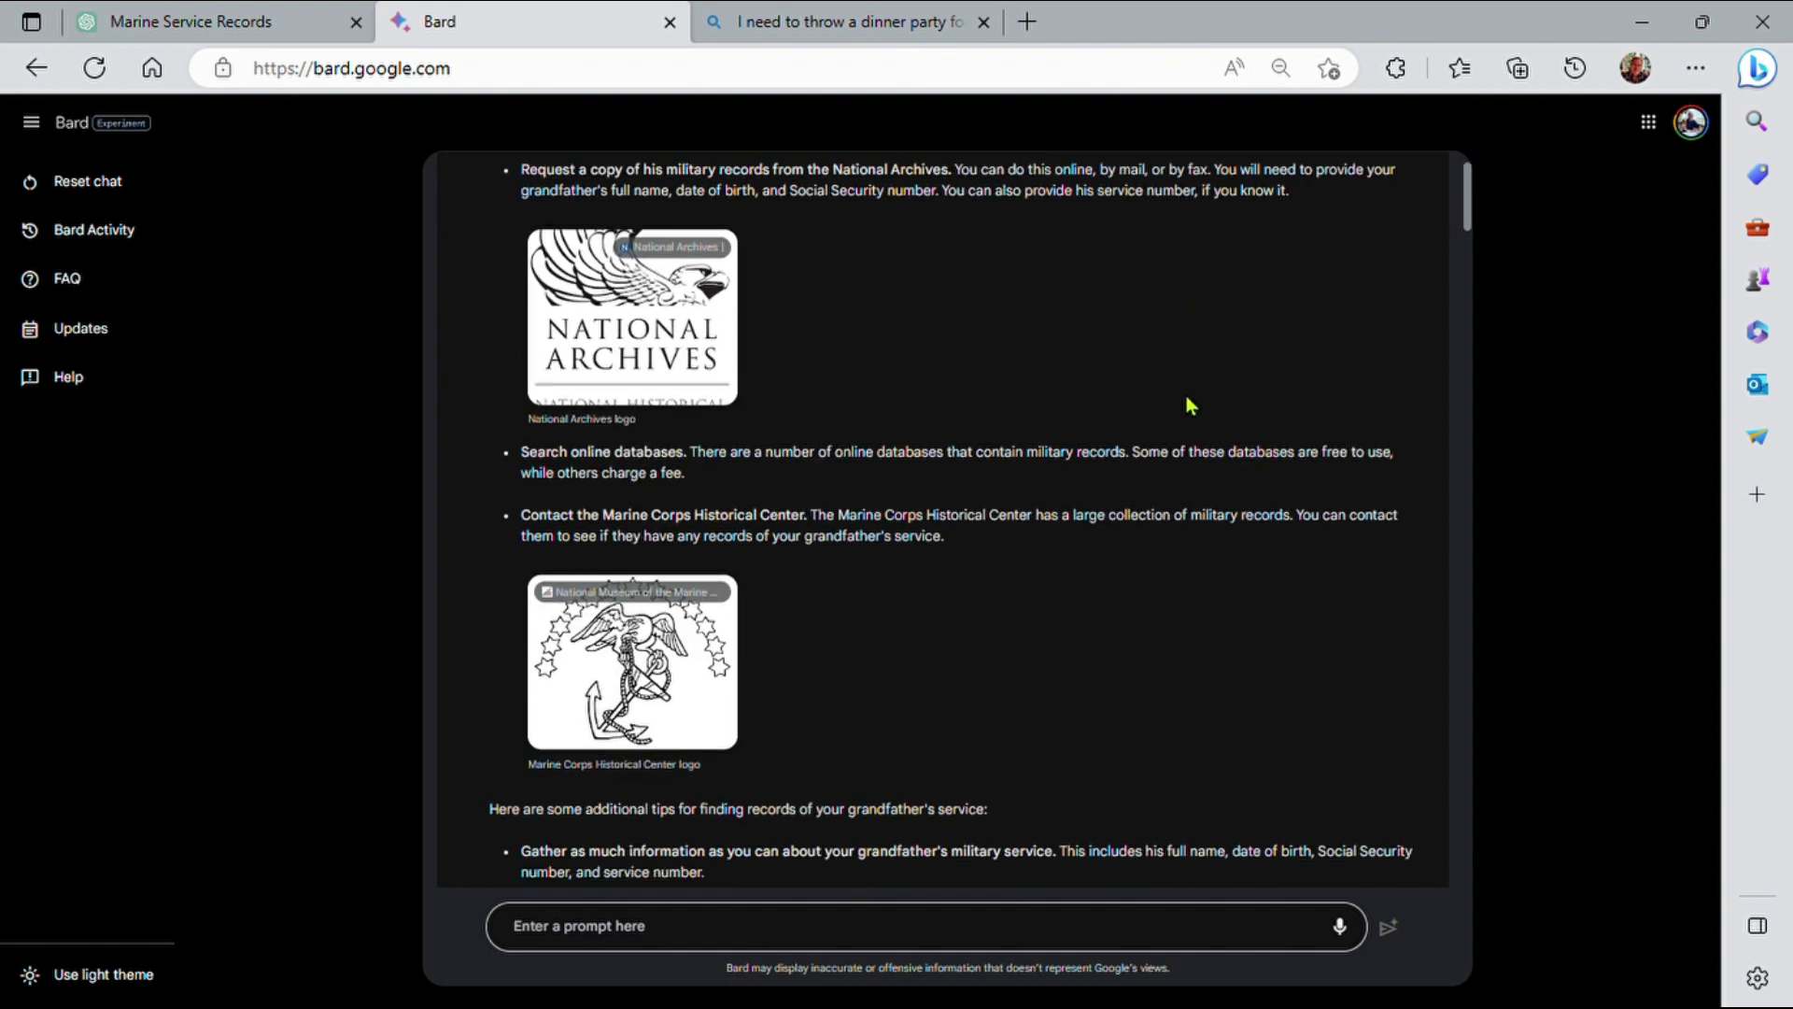
scroll(1186, 393, down, 2)
scroll(1188, 400, down, 2)
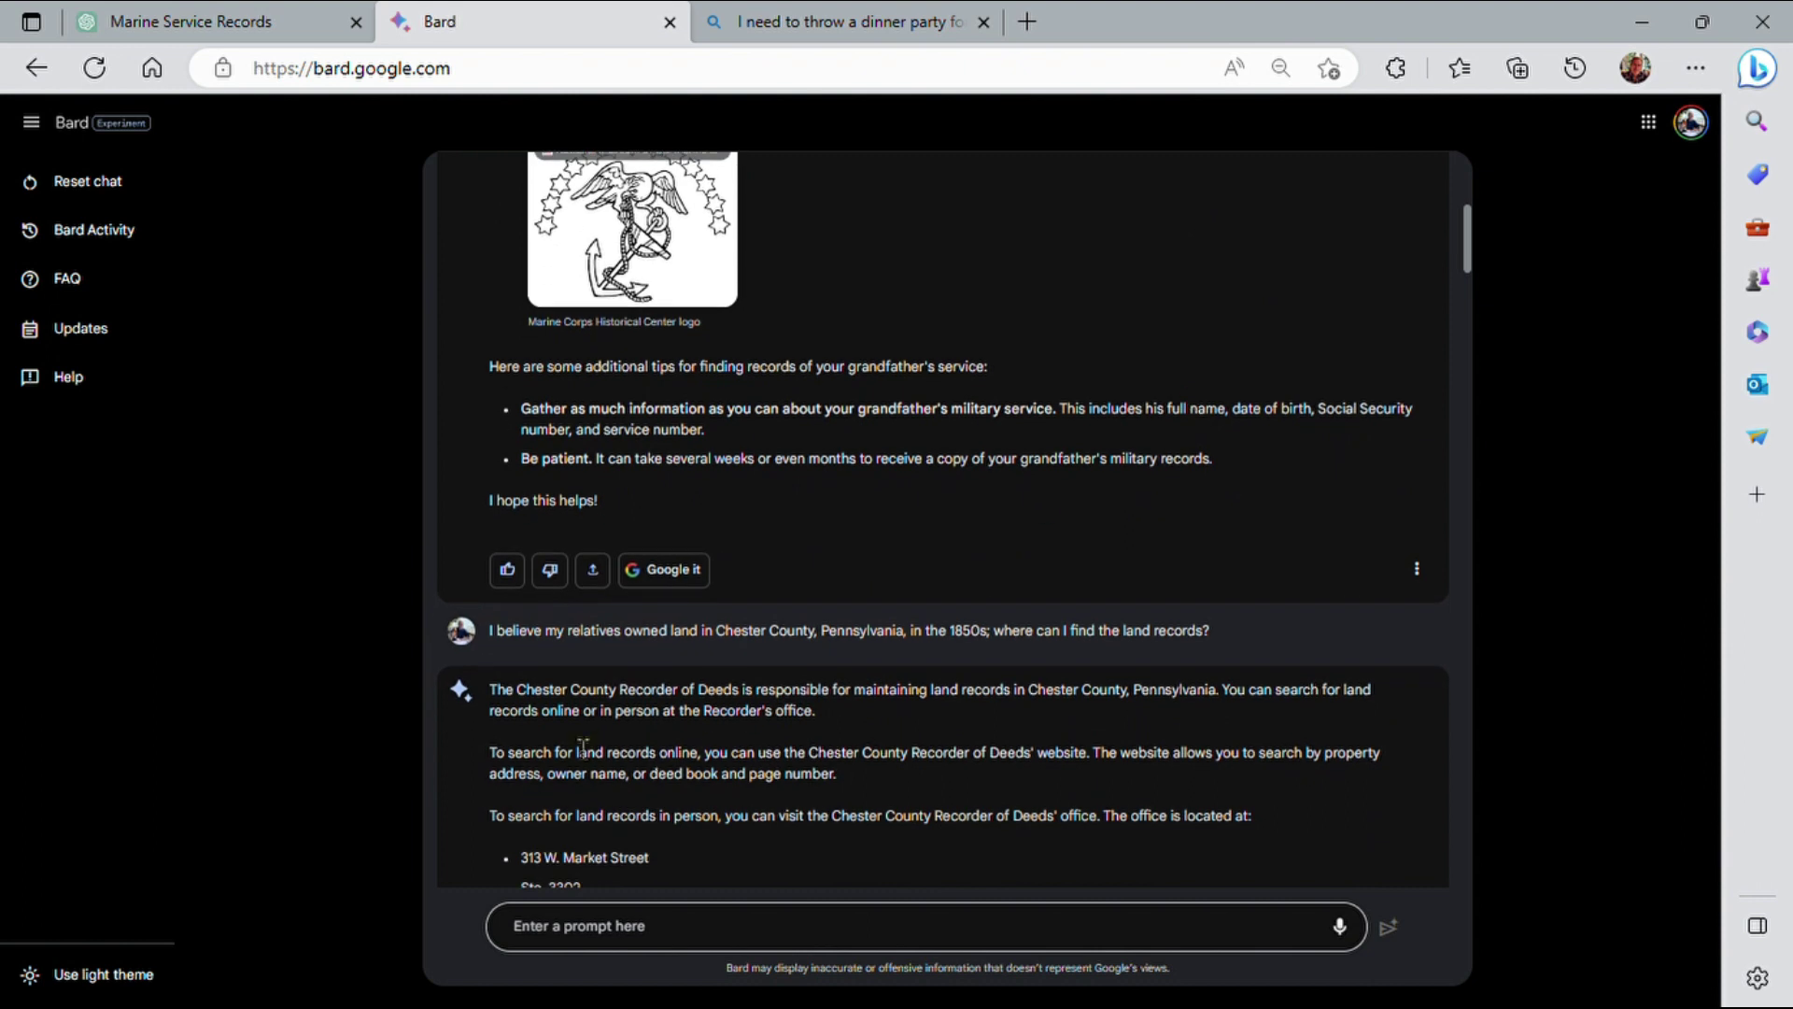
click(593, 573)
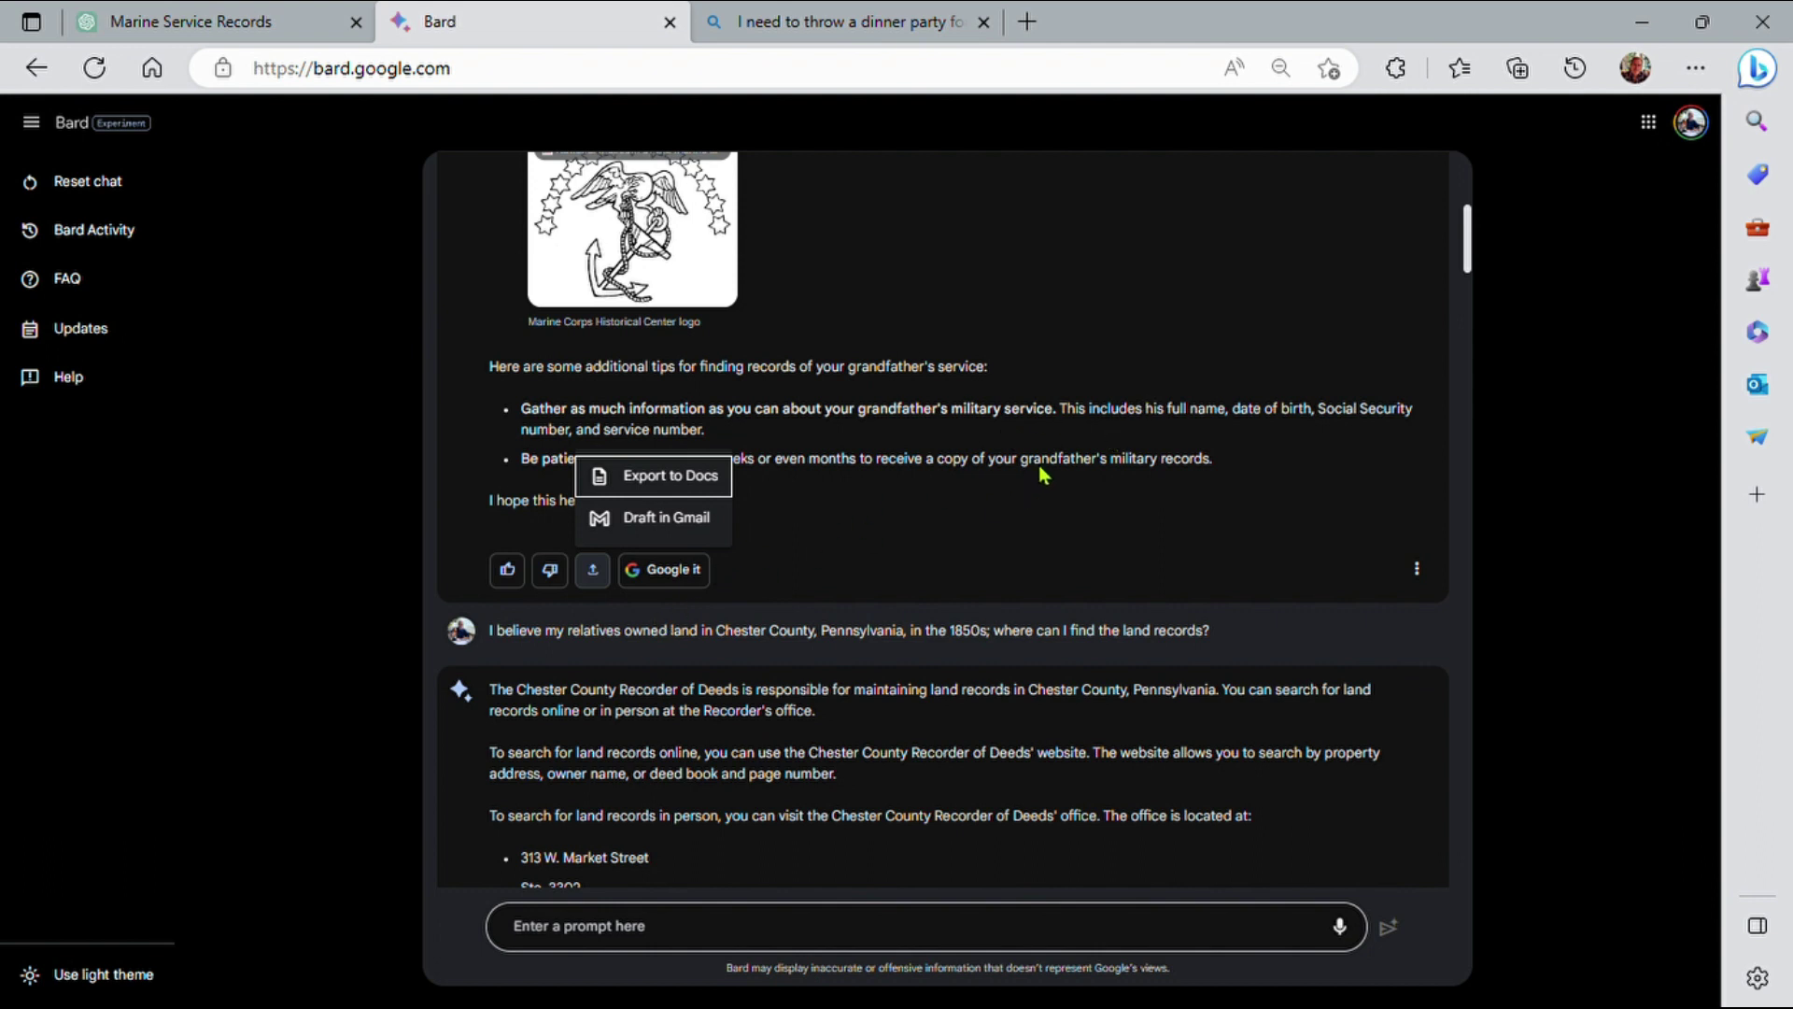
click(964, 529)
Step: Read through Bard's answers on the Chester County land records, the 10% Basque DNA ethnicity and the online military record databases
scroll(964, 530, up, 5)
scroll(957, 551, down, 10)
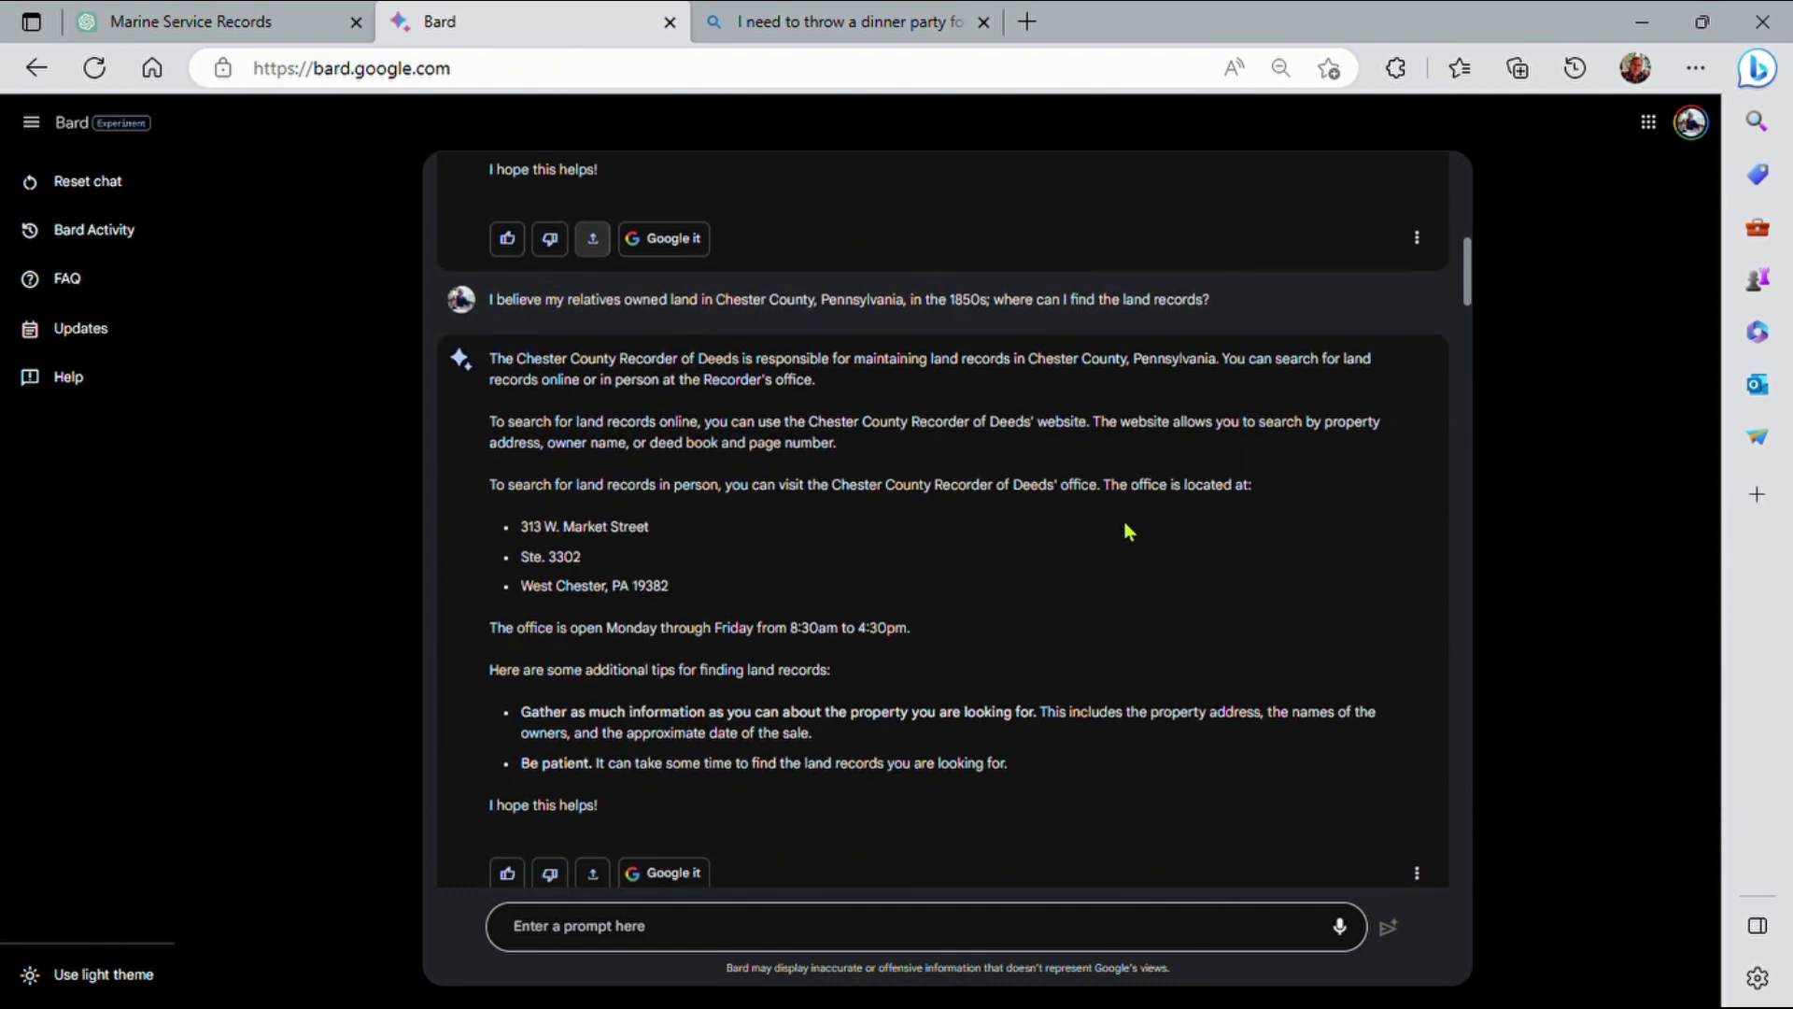
scroll(1095, 546, down, 8)
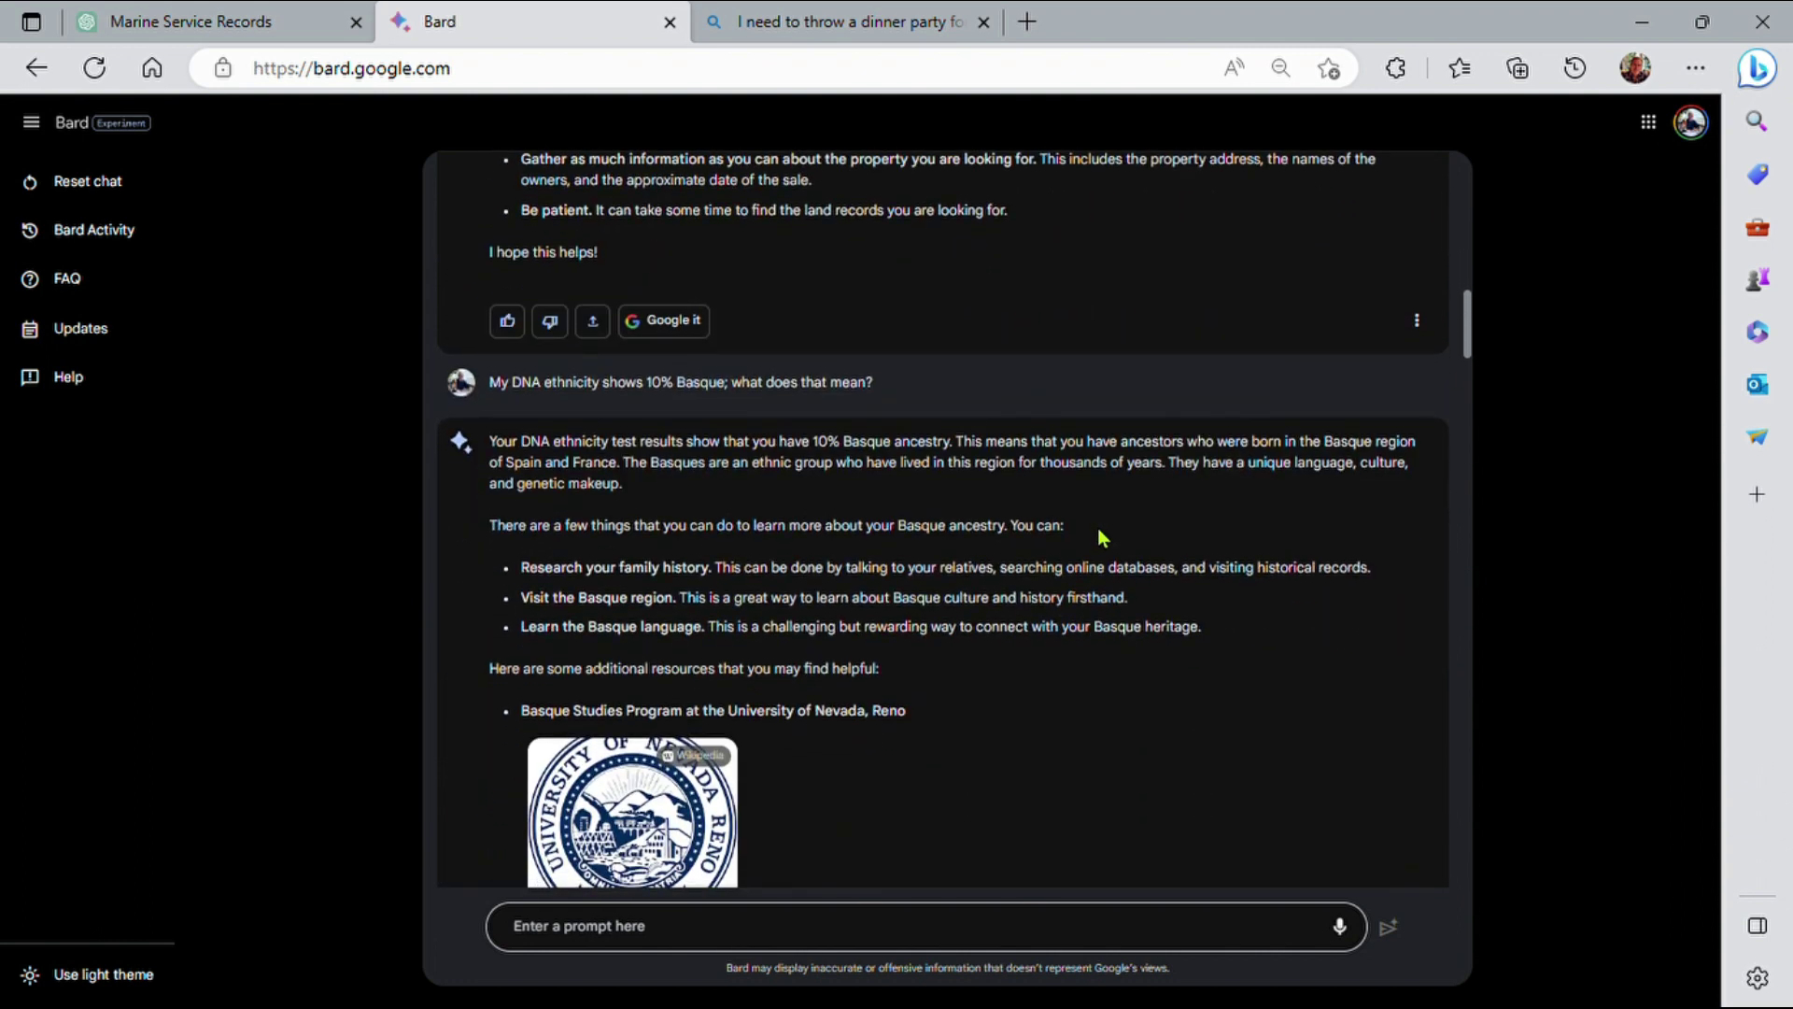
scroll(1027, 504, down, 6)
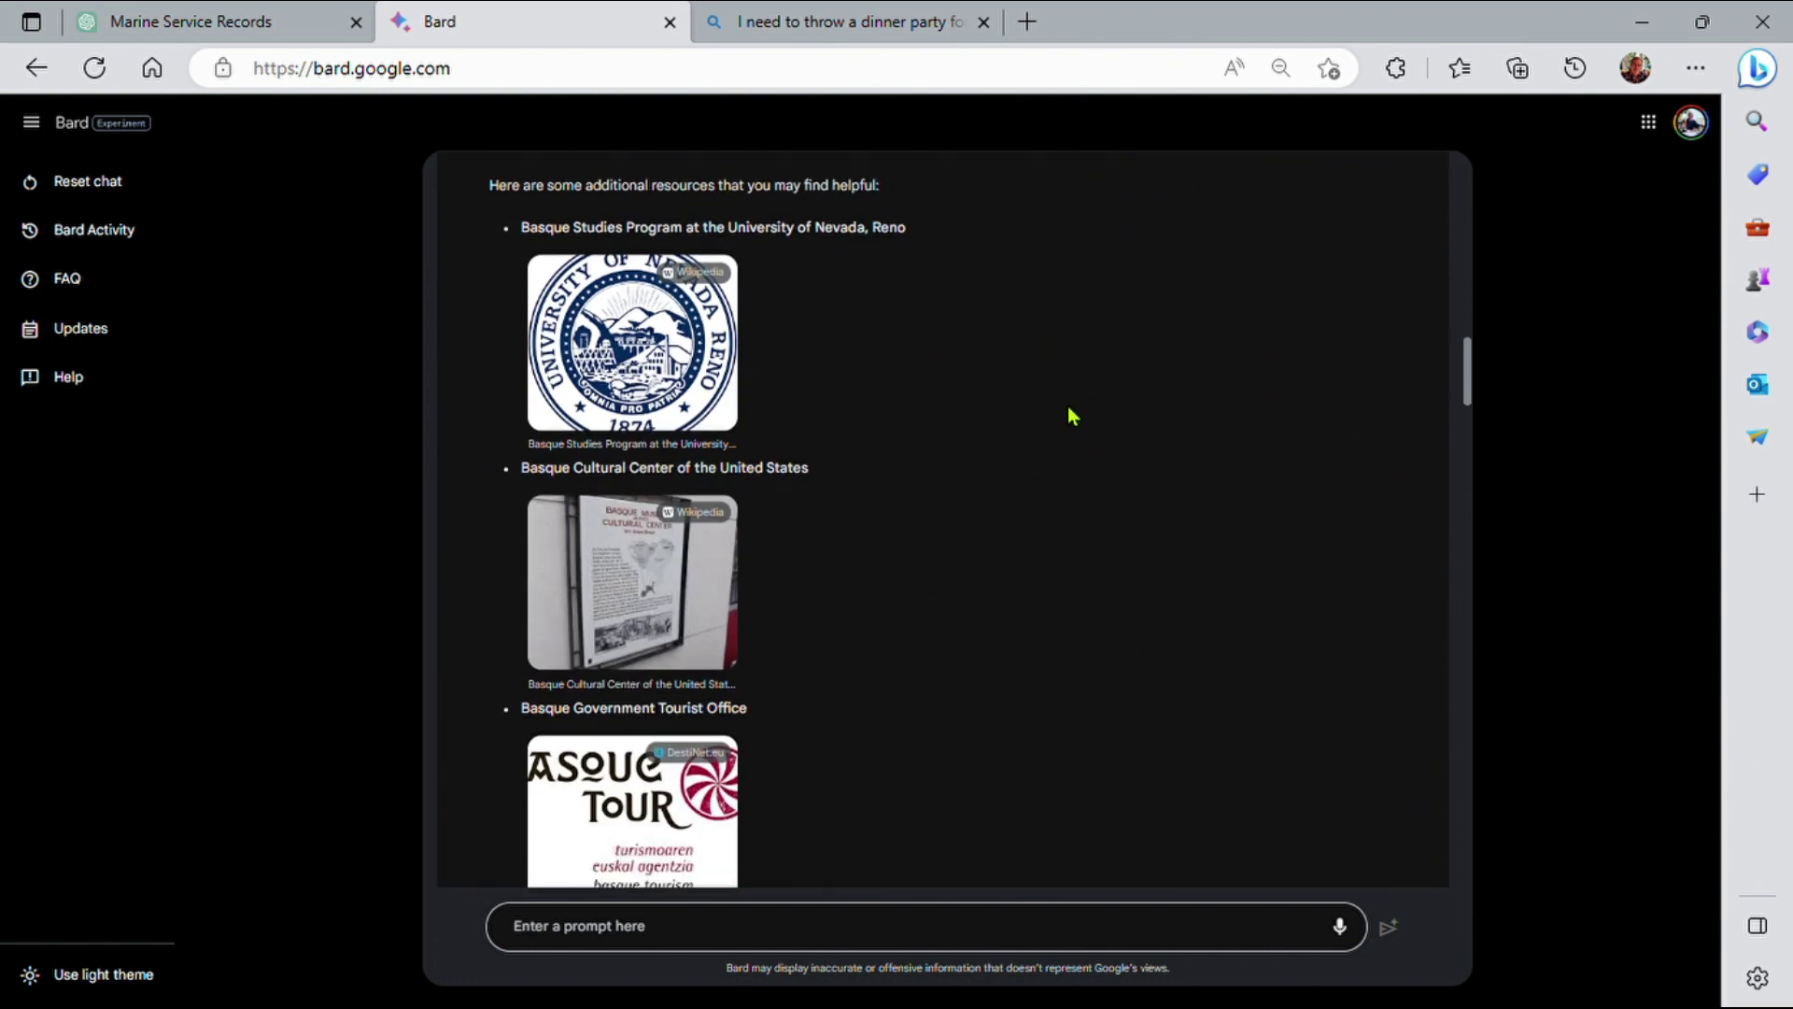
scroll(1050, 428, up, 2)
scroll(1049, 428, down, 10)
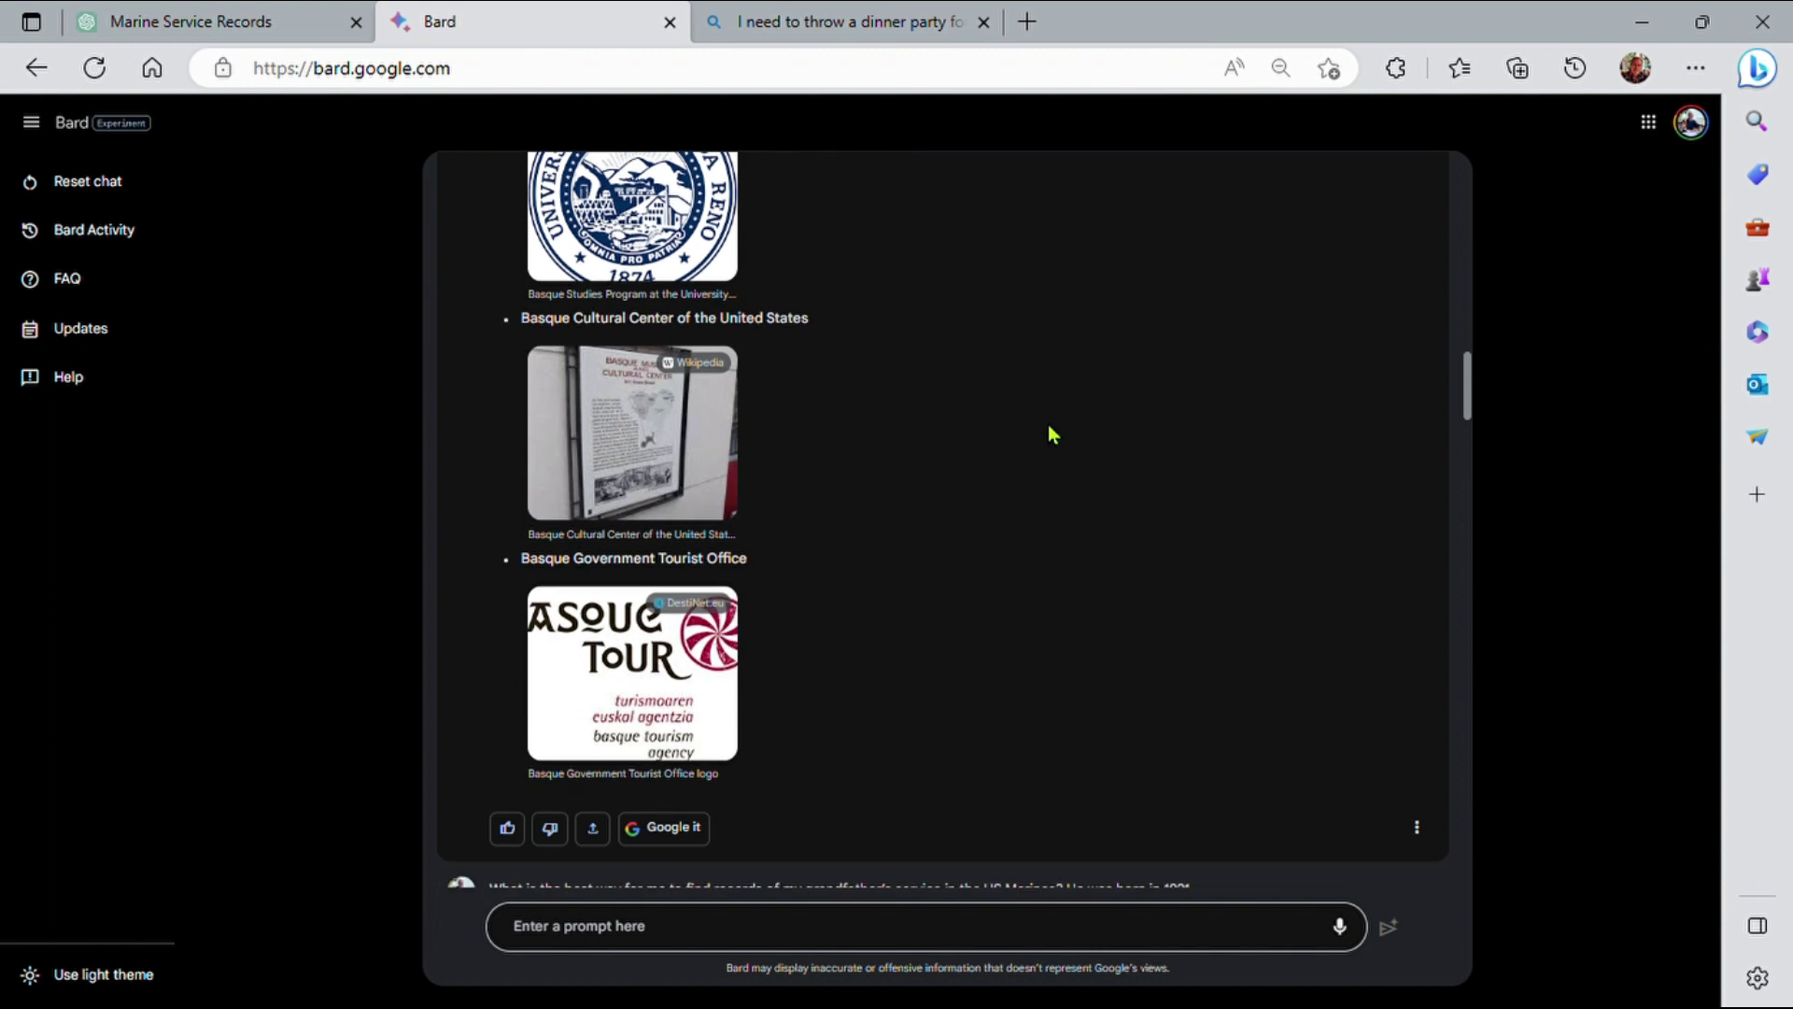
scroll(1052, 432, down, 15)
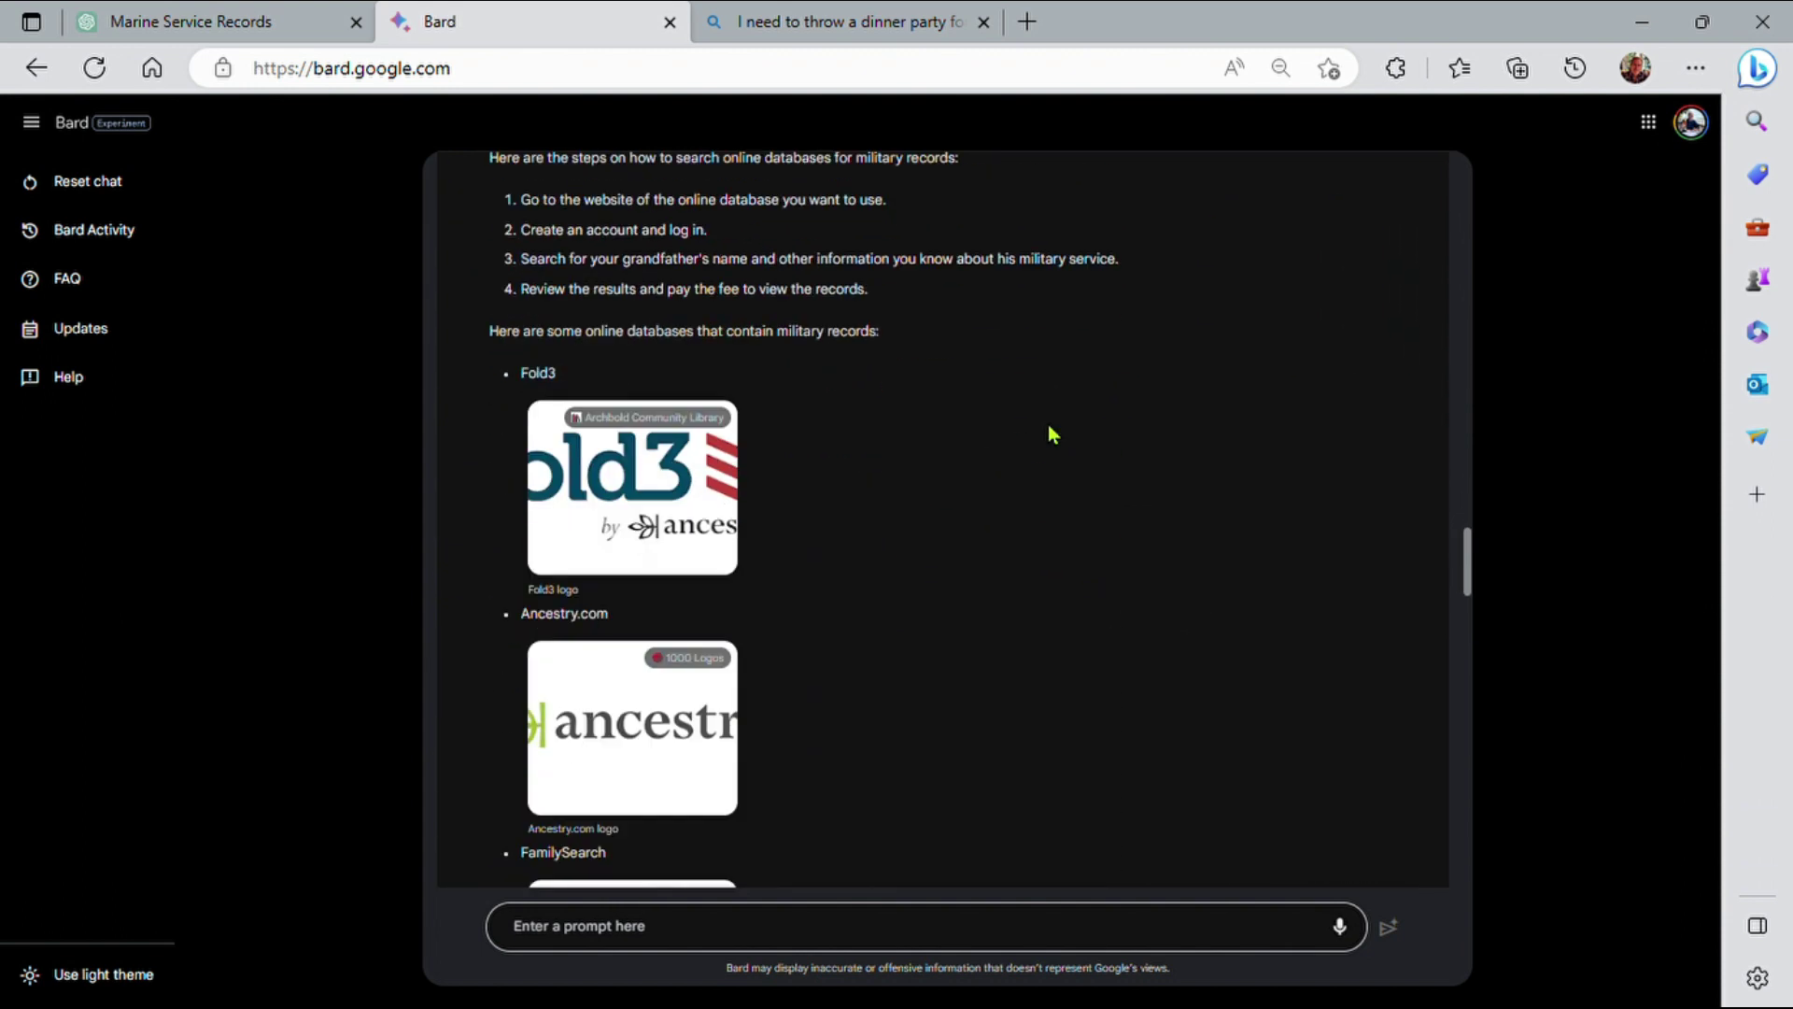
Step: Show the other drafts of Bard's latest US Marines records answer and view Draft 2 and Draft 3
scroll(1008, 495, down, 2)
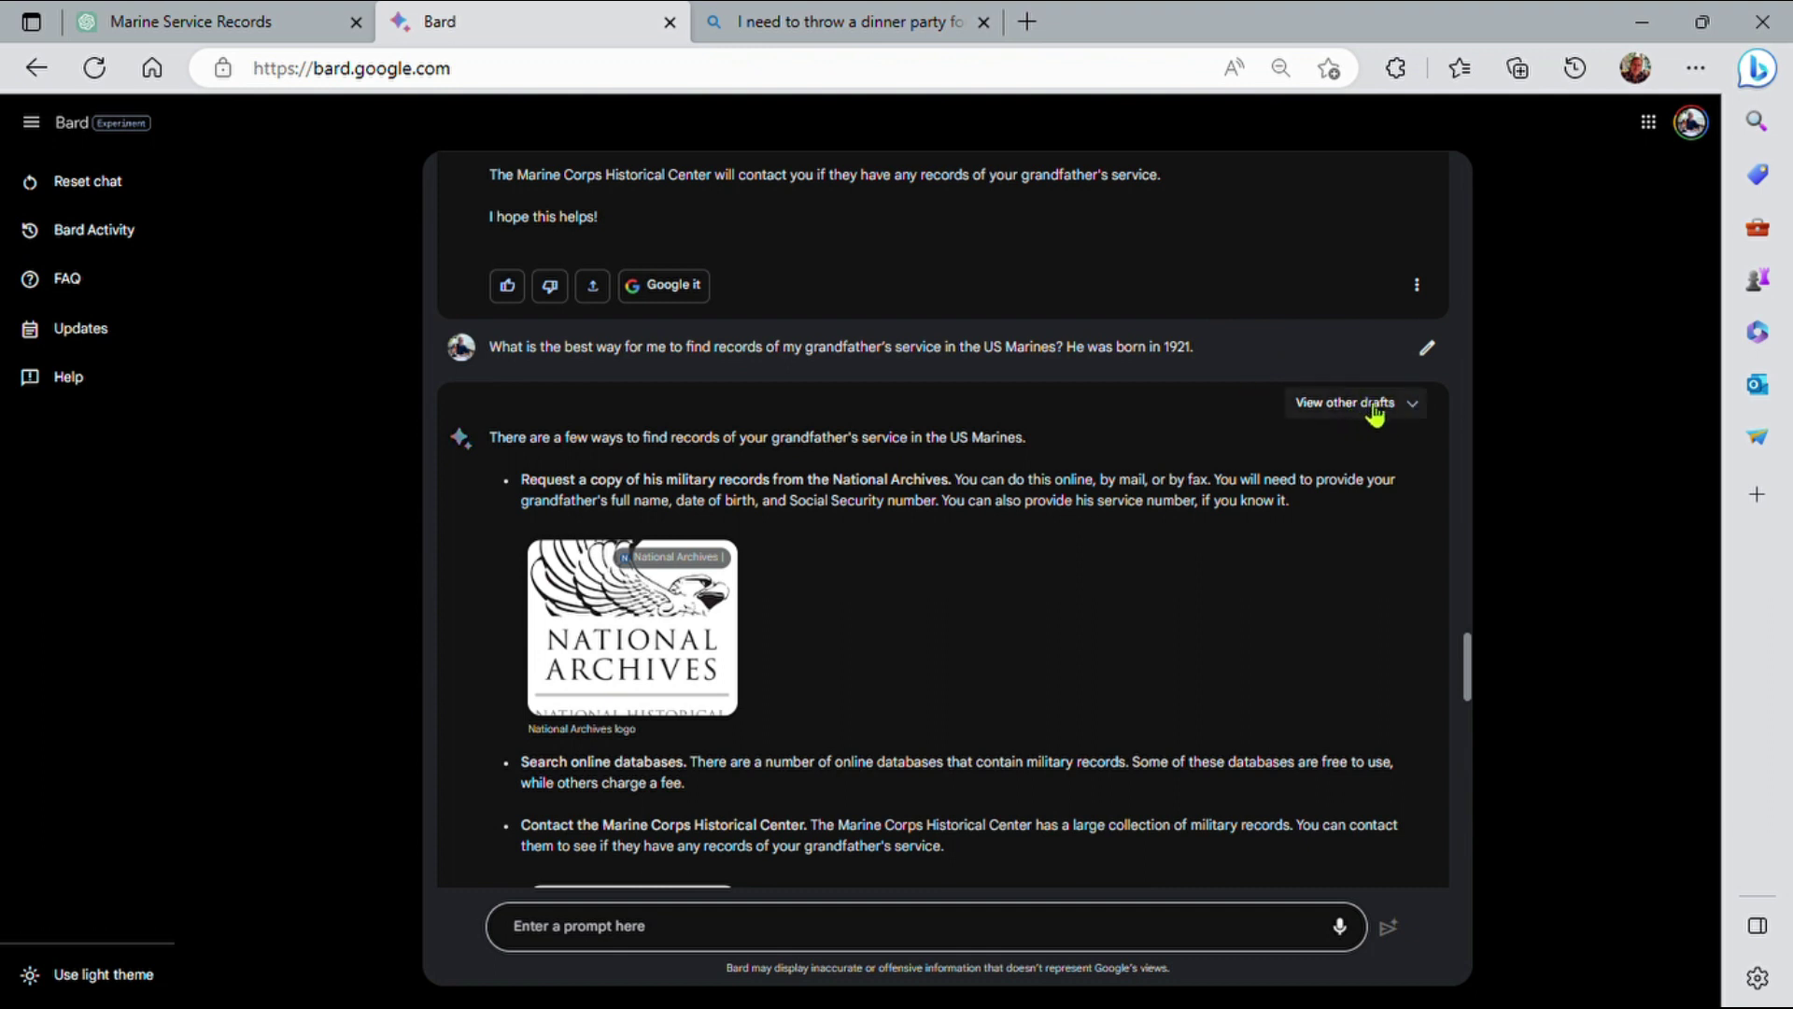
click(1409, 410)
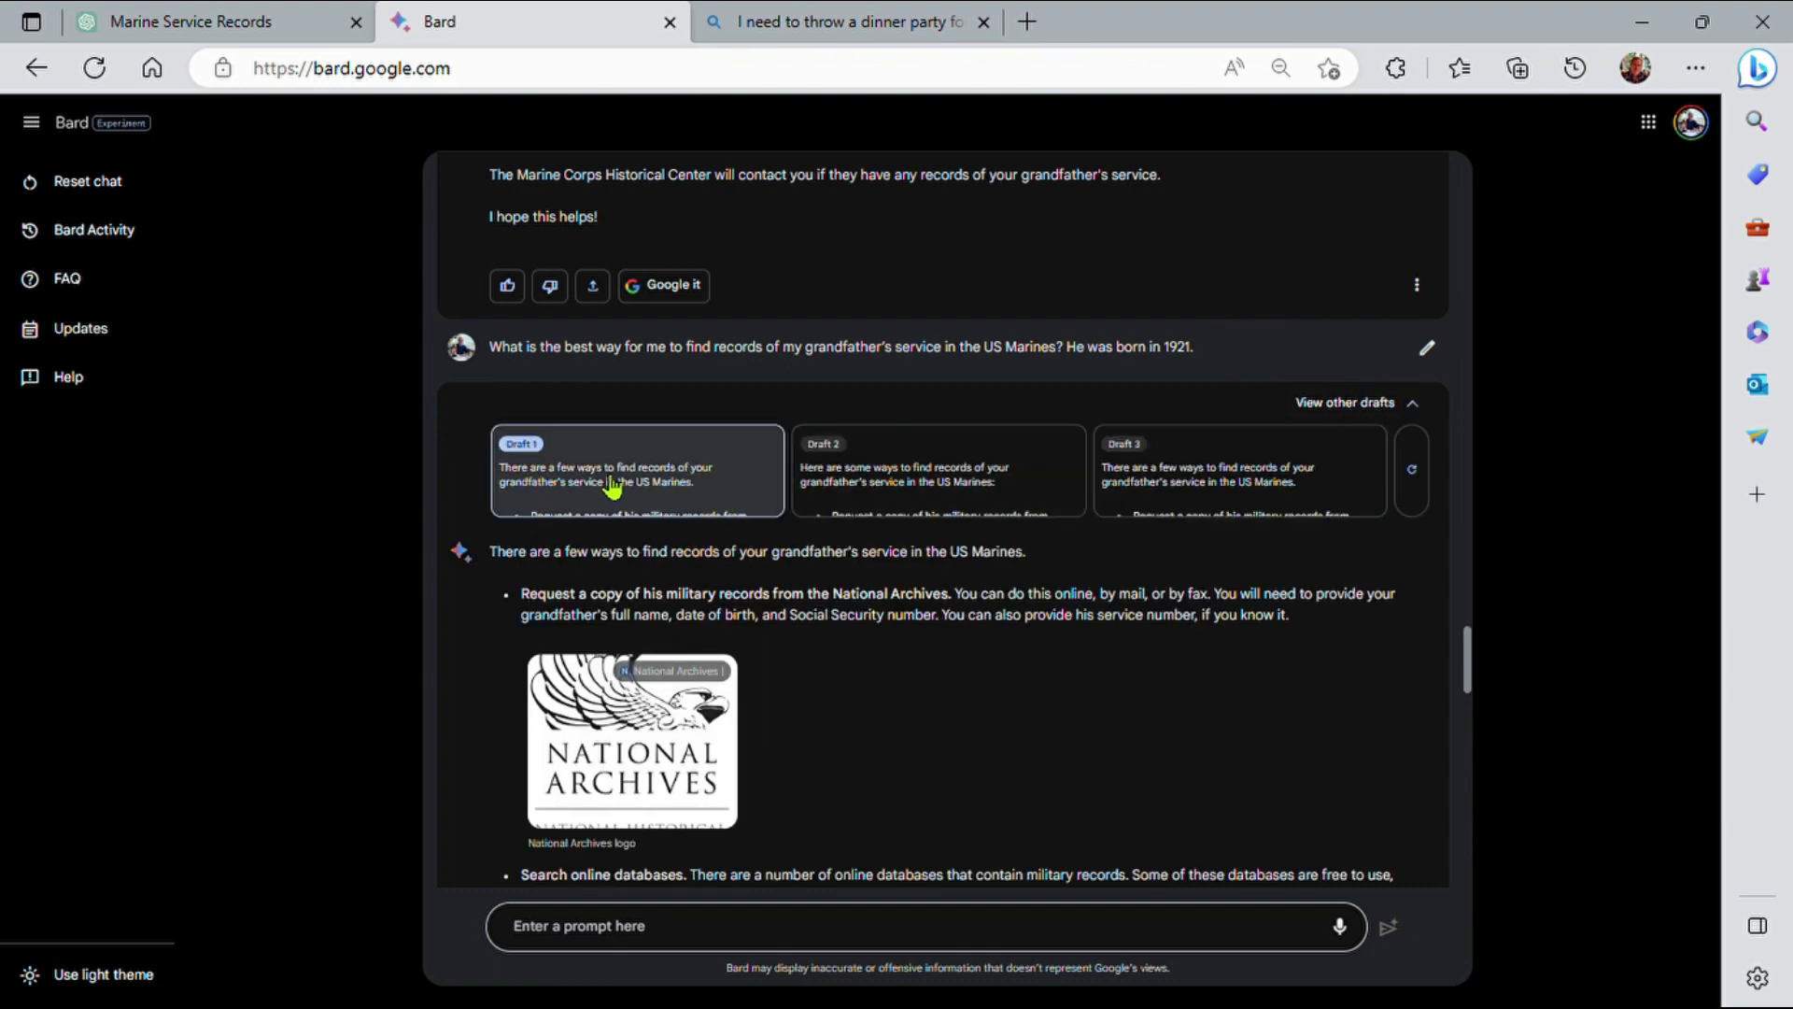
click(1279, 476)
click(969, 488)
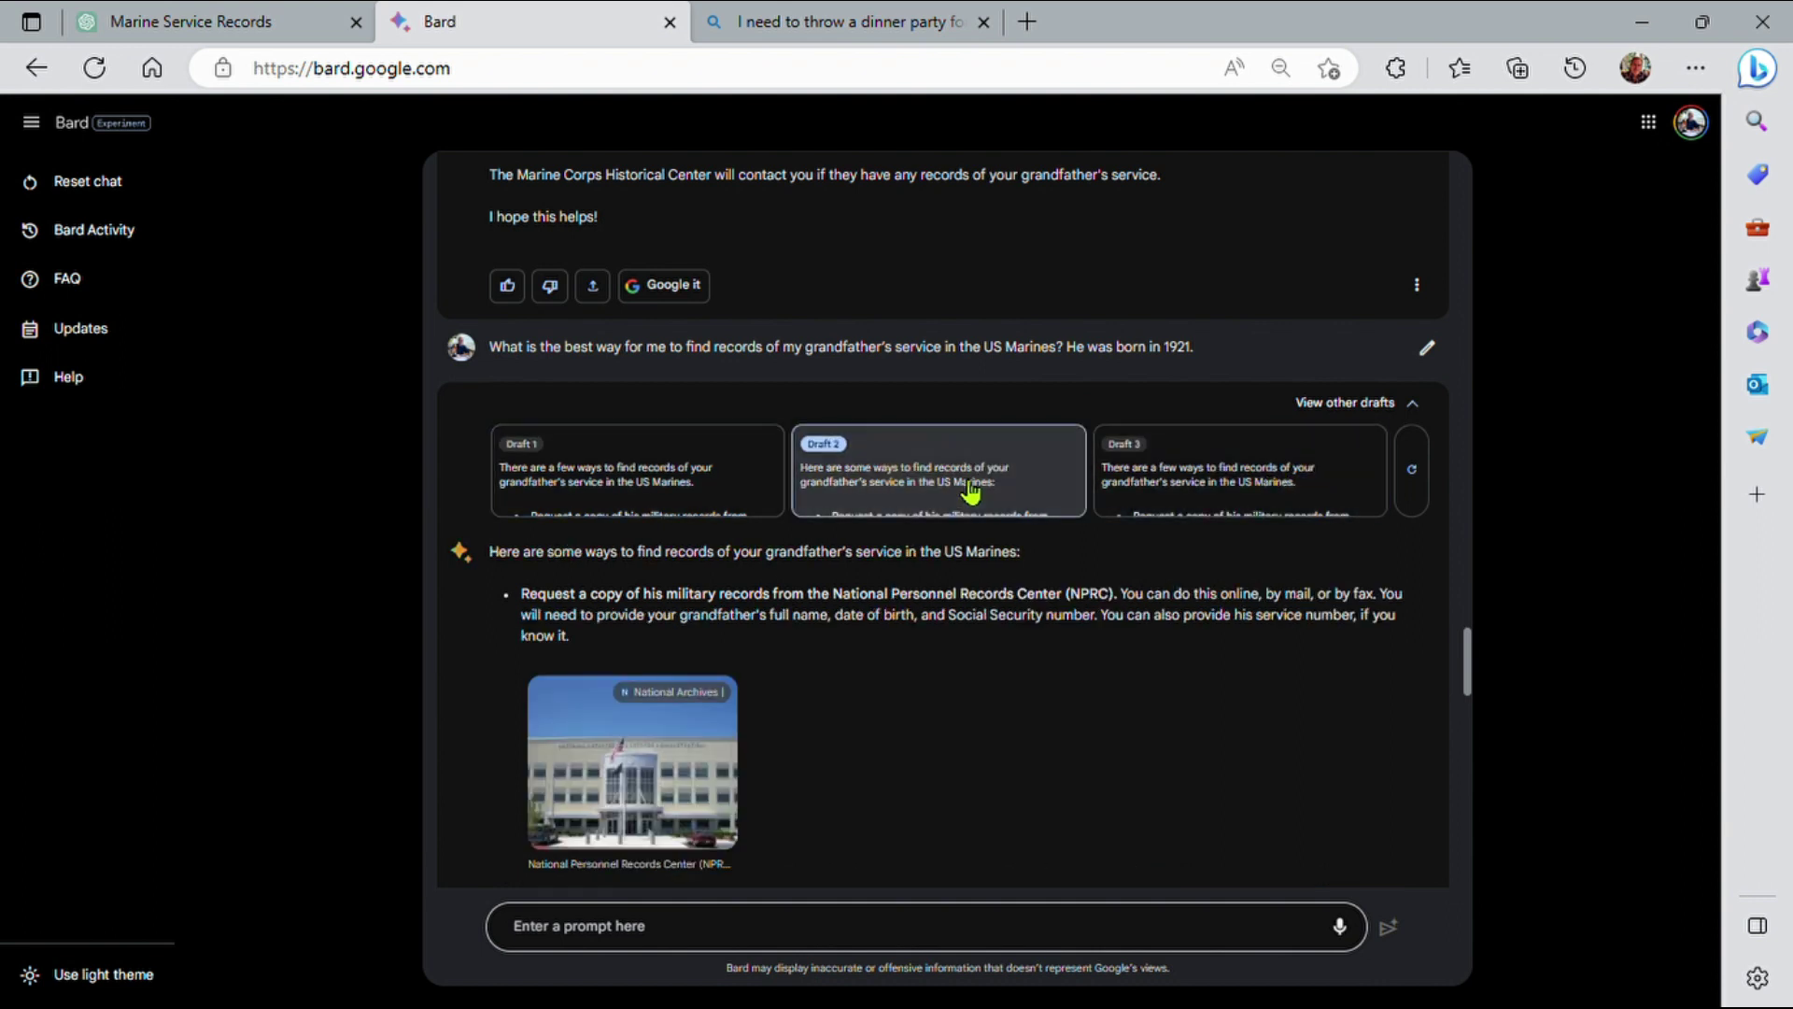
click(1223, 475)
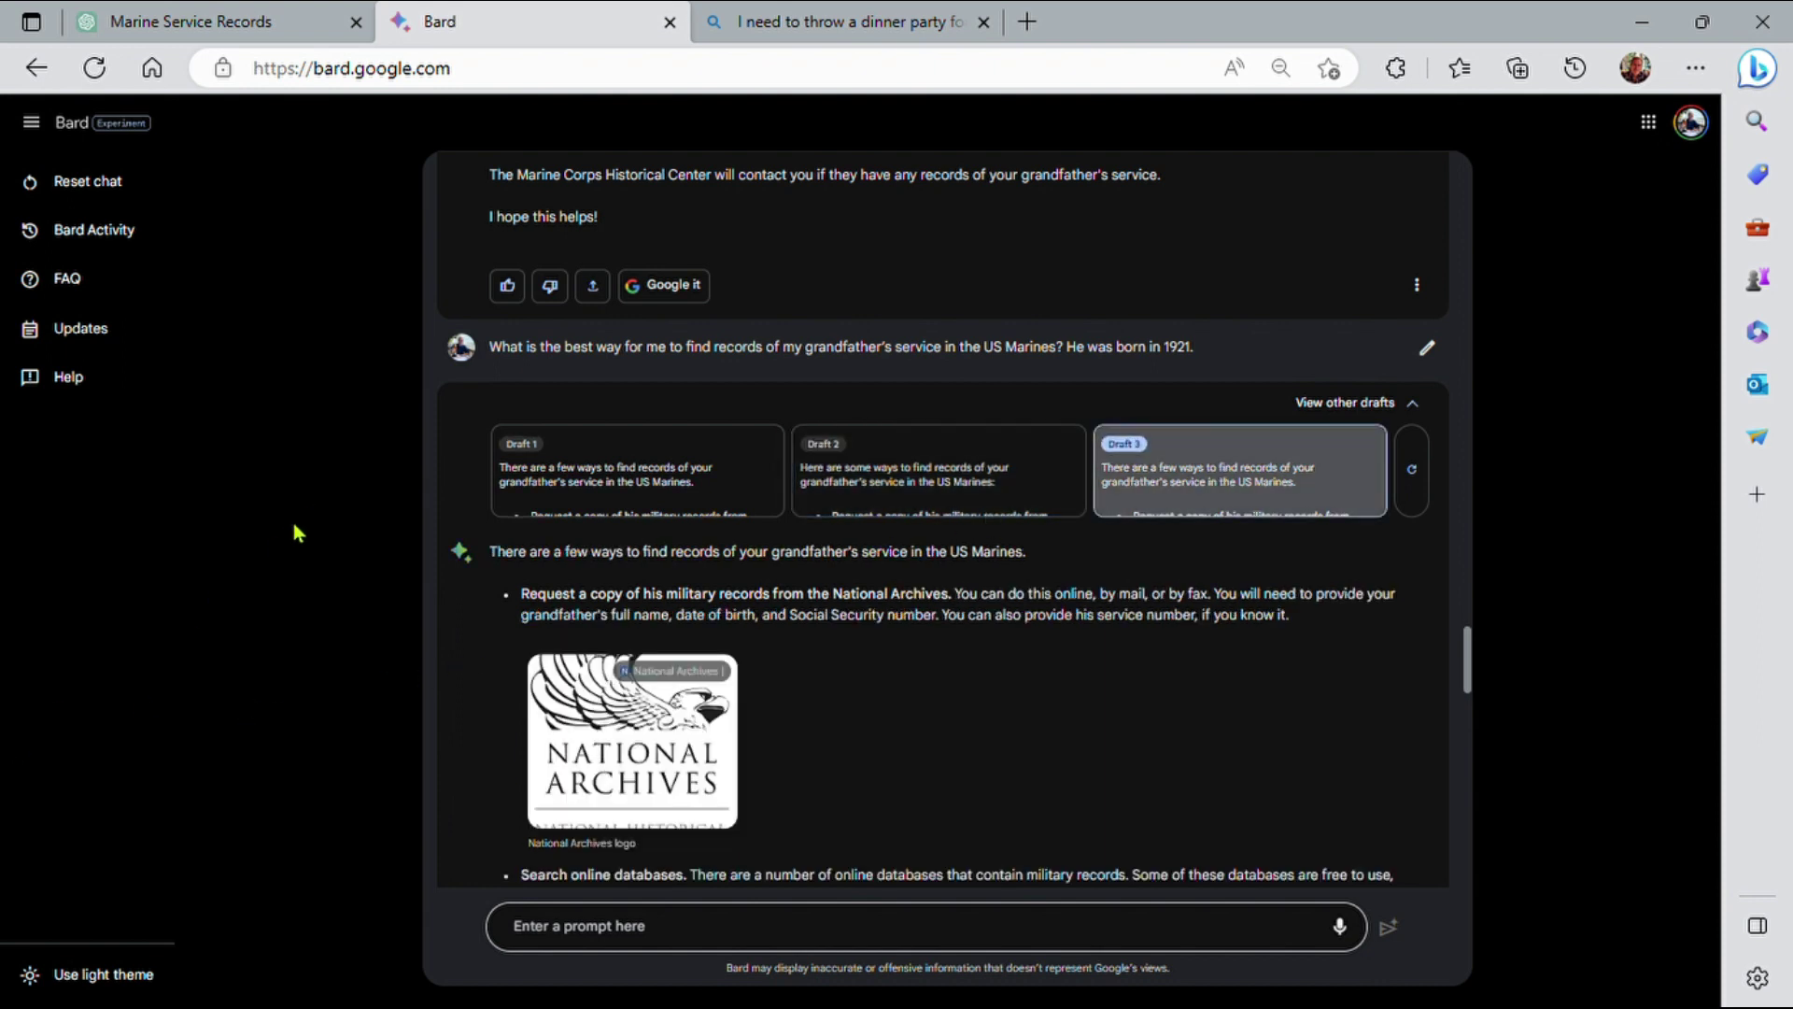
Step: Revisit the ChatGPT Marine service answer for comparison, then return to Bard and read the rest of Draft 3
click(243, 24)
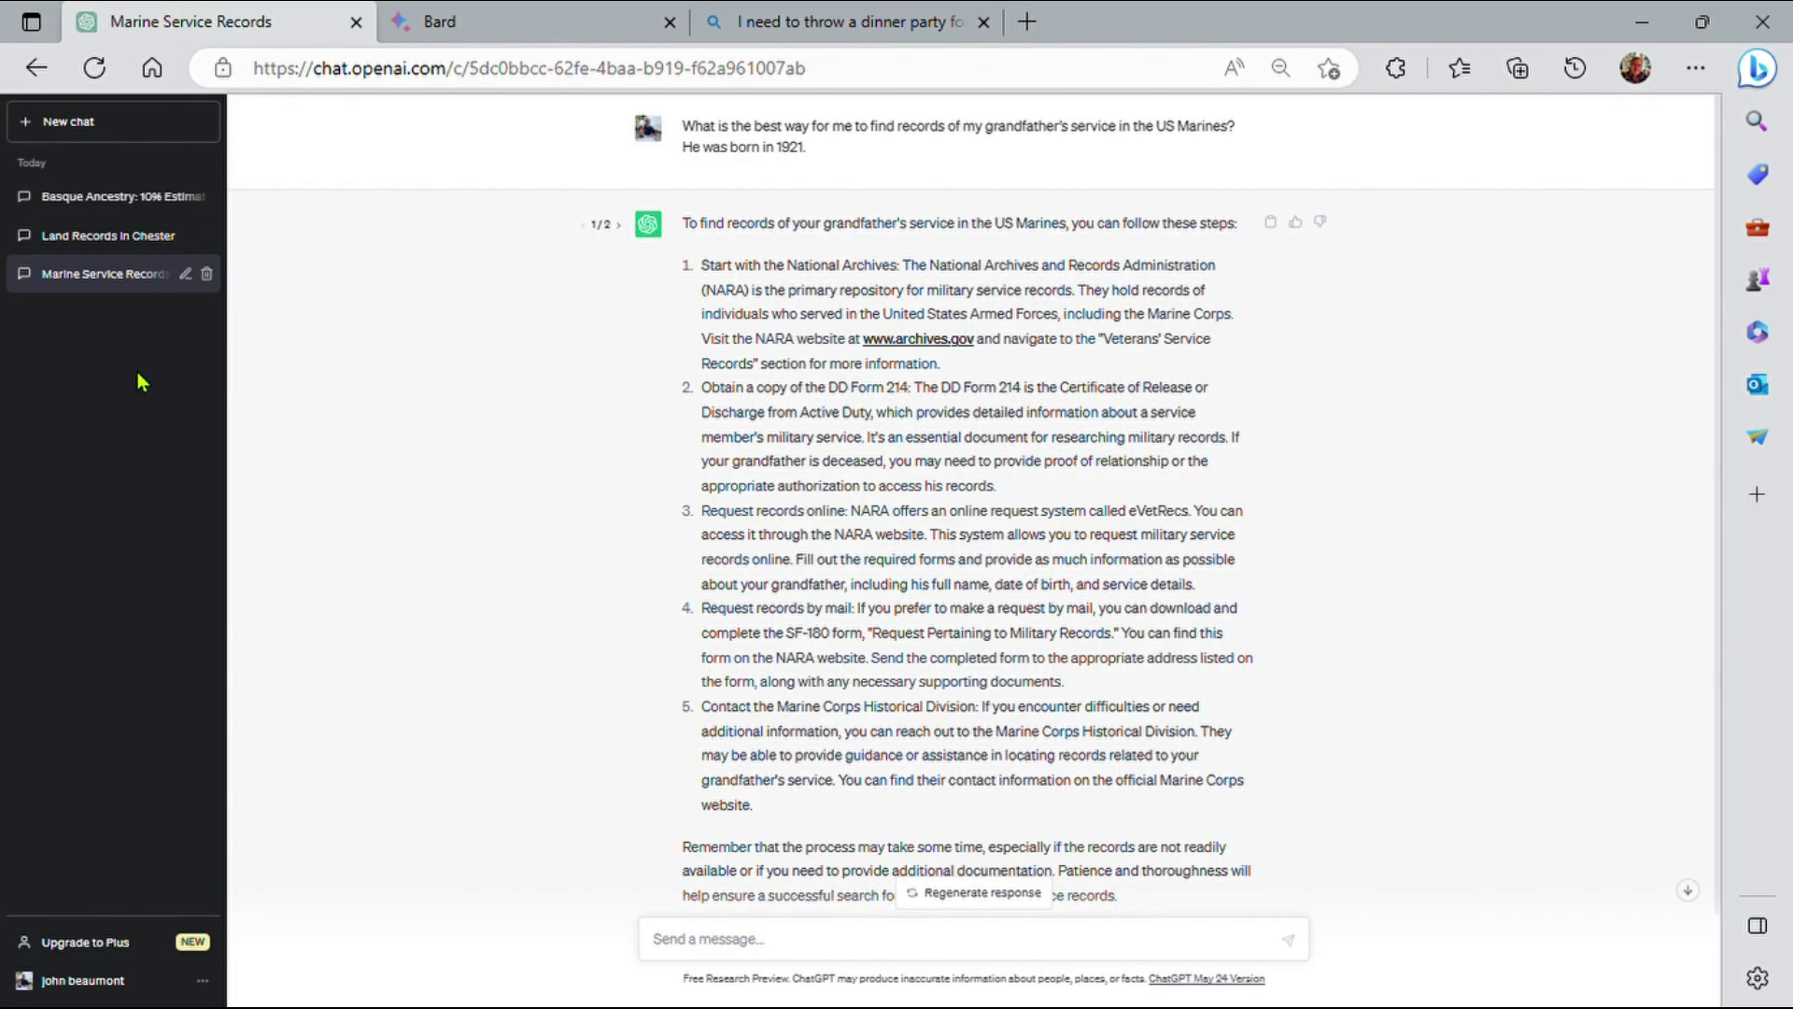
click(551, 37)
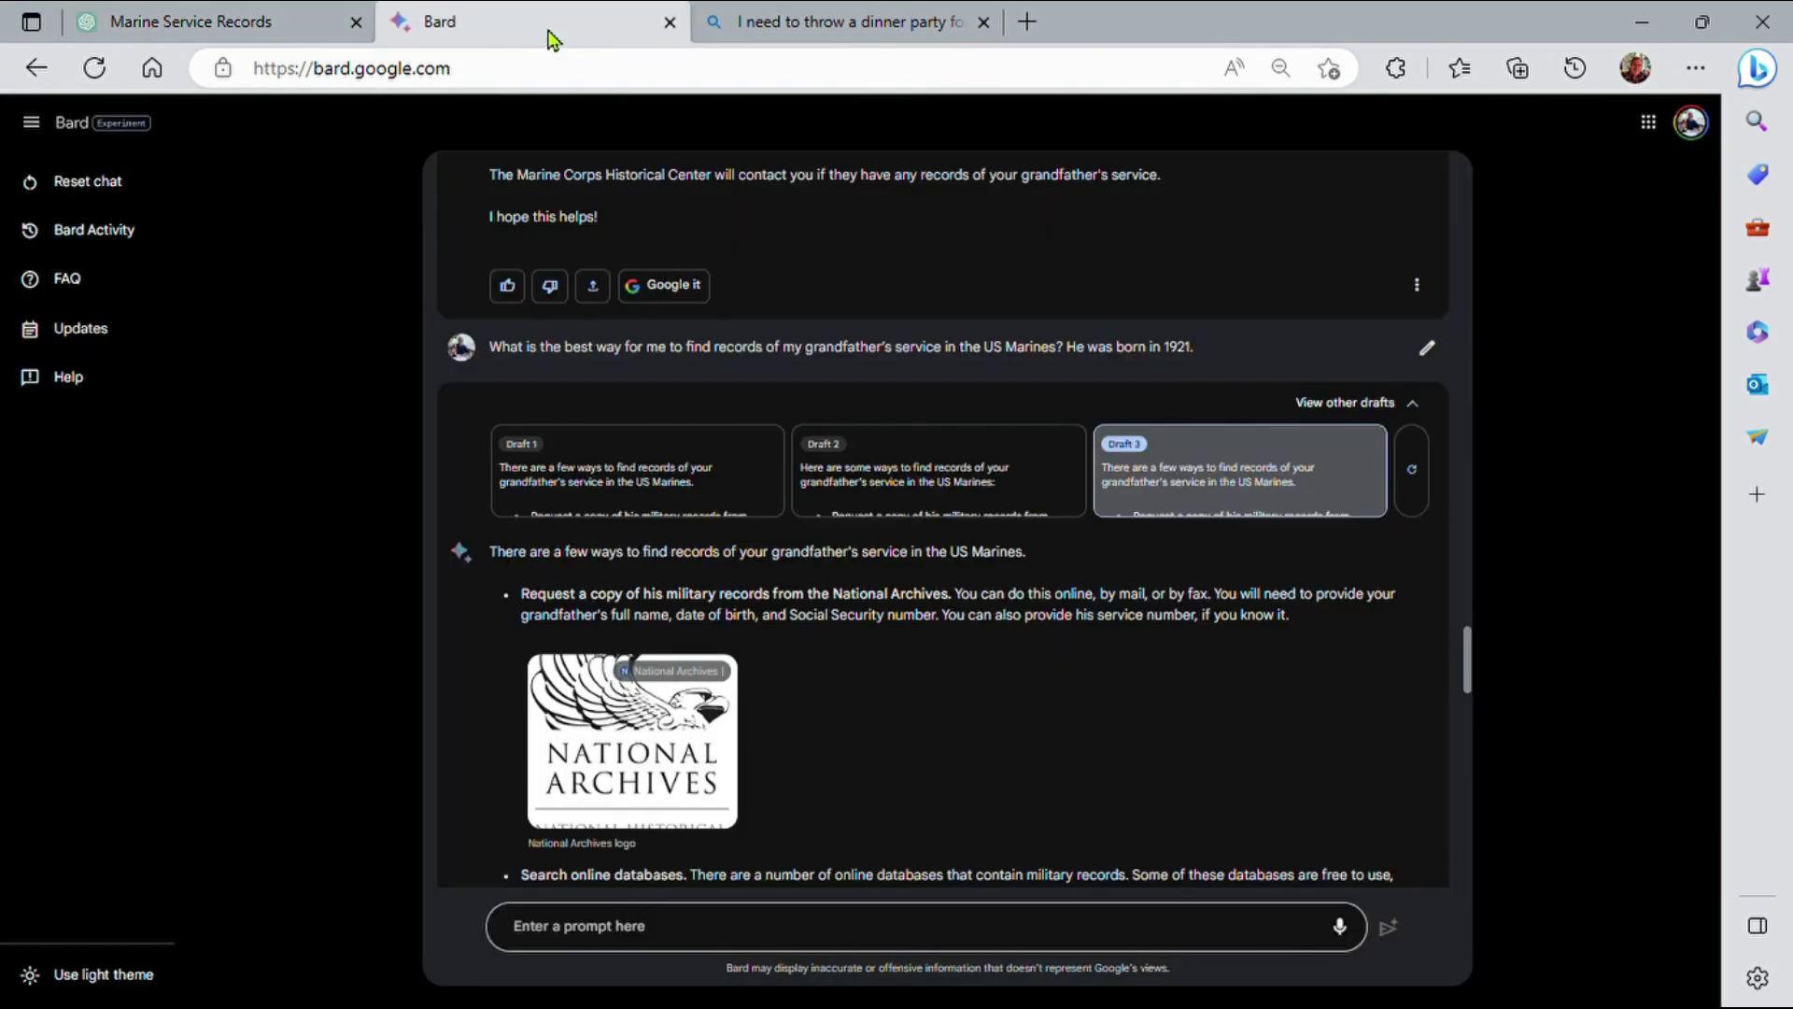
scroll(832, 584, down, 10)
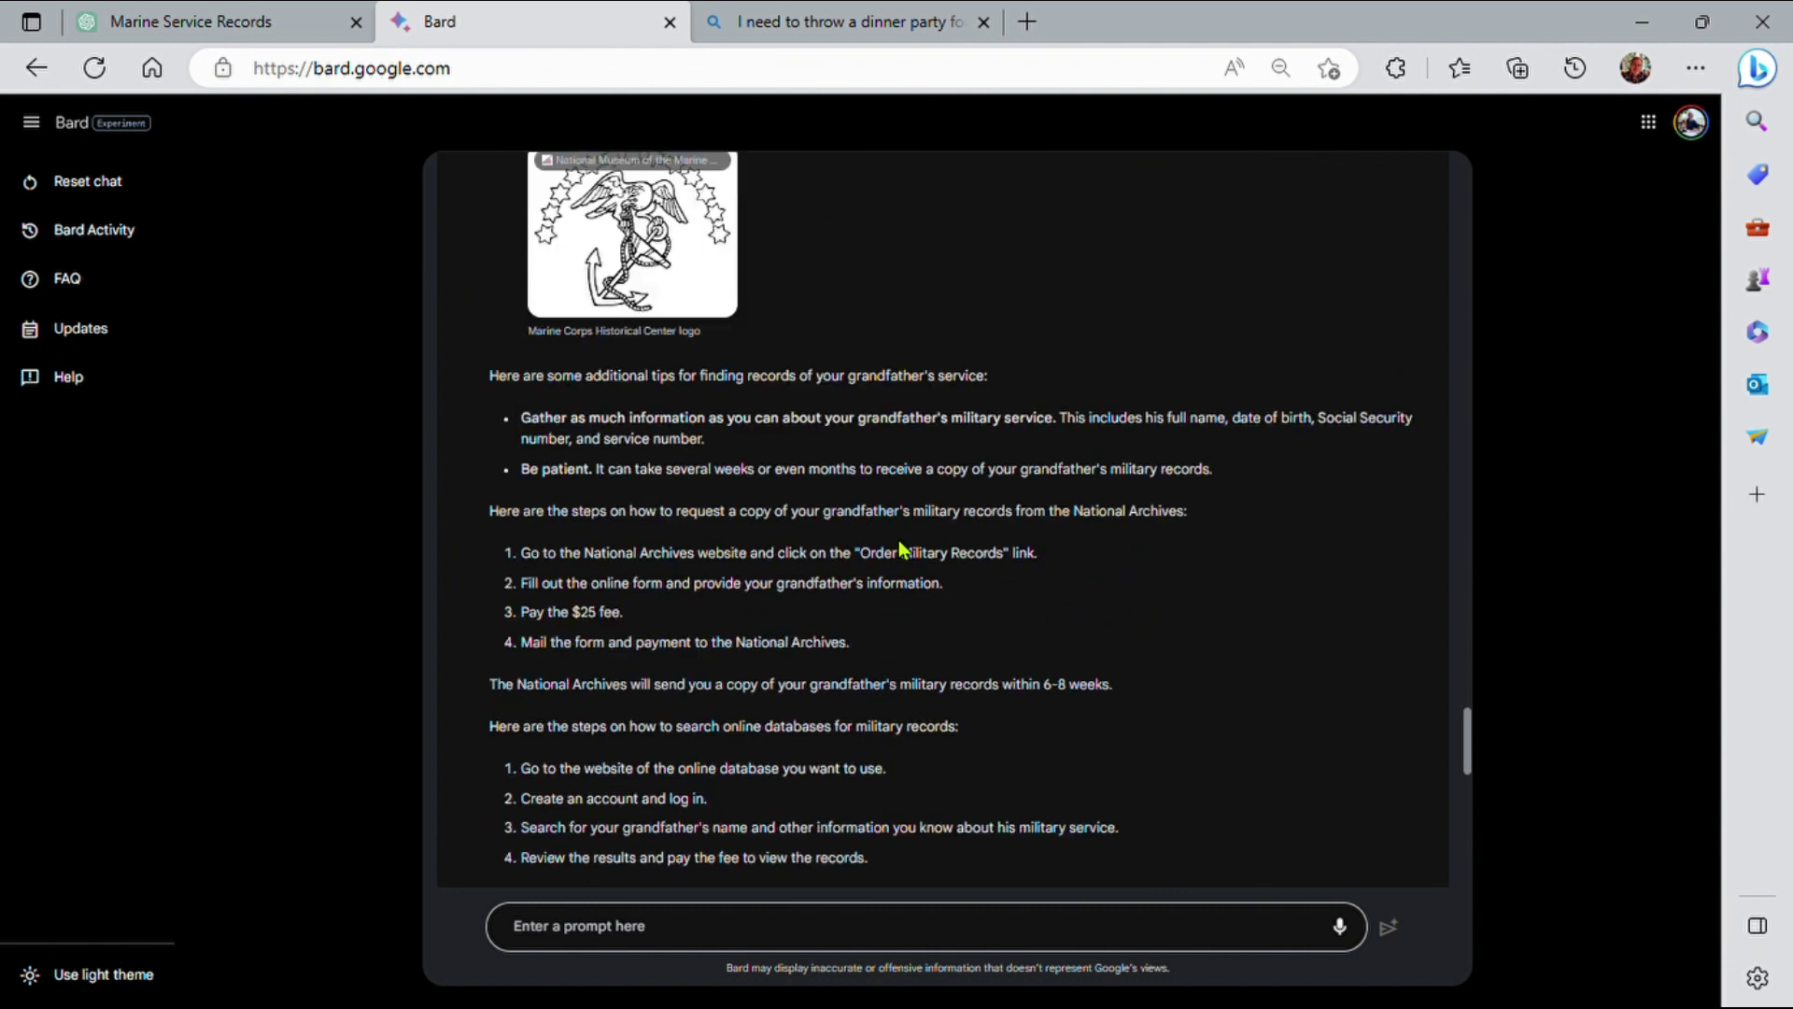
scroll(1104, 484, down, 10)
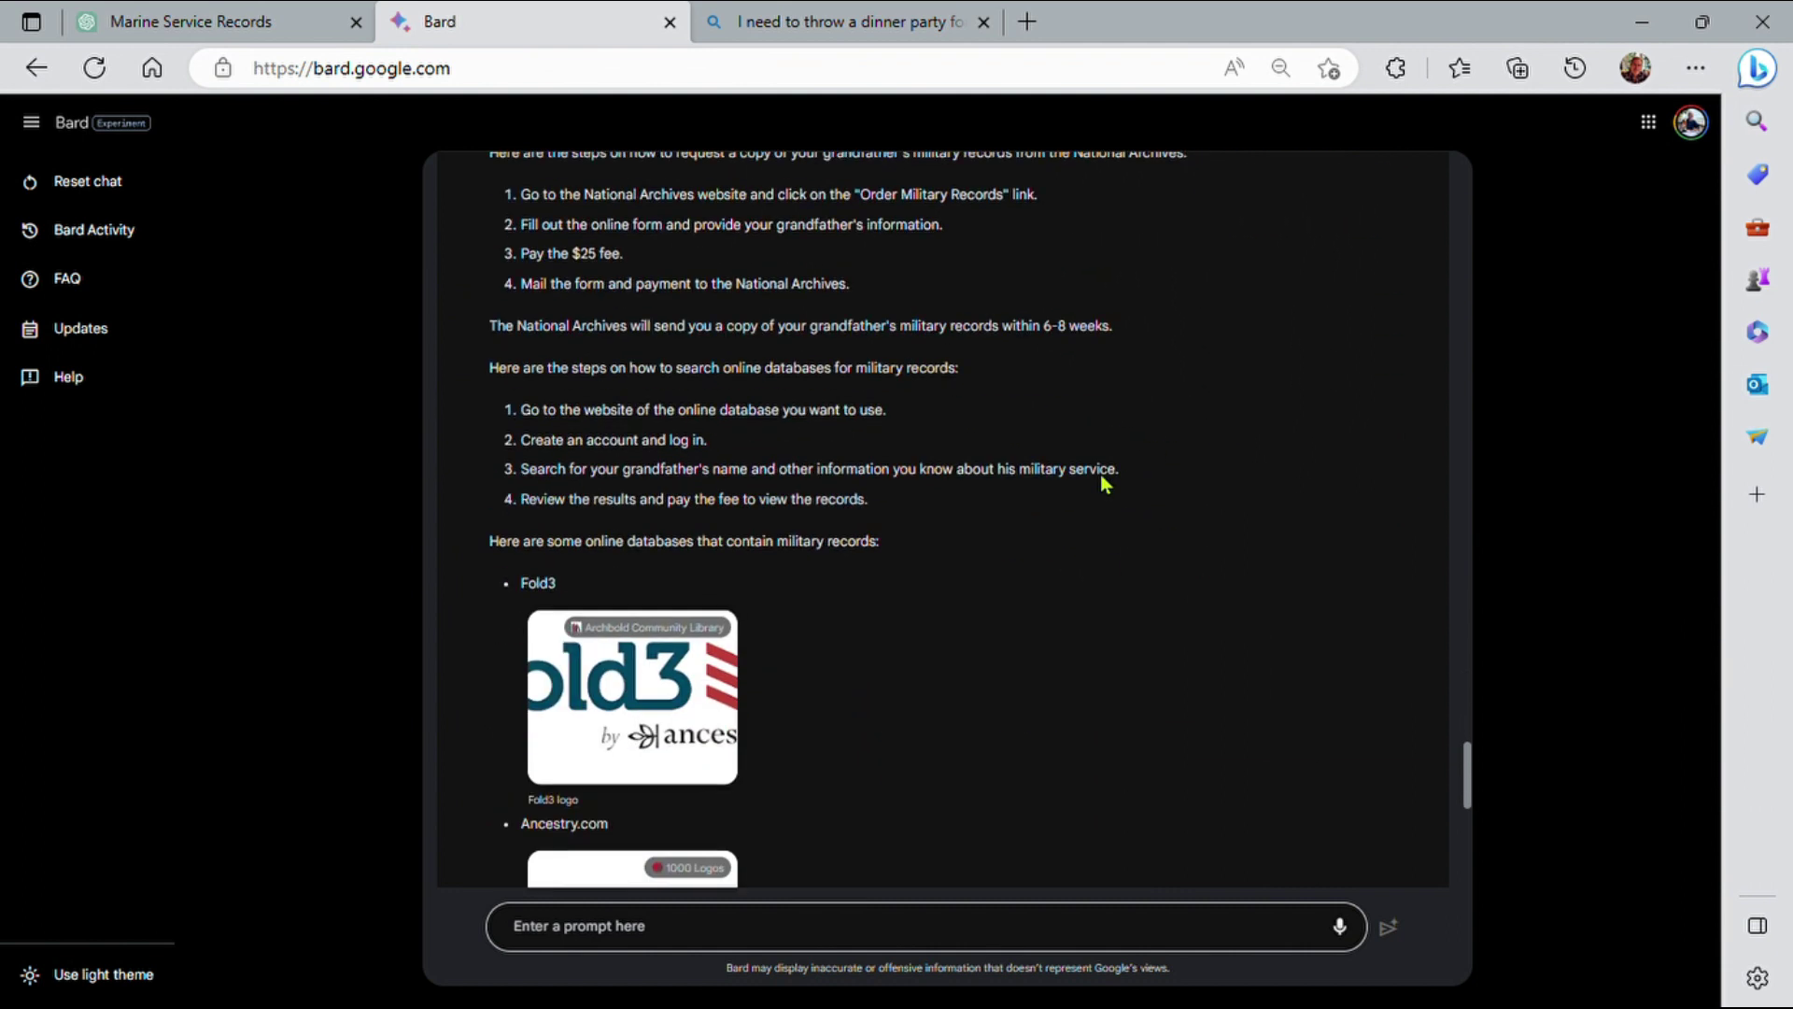
scroll(1099, 476, down, 1)
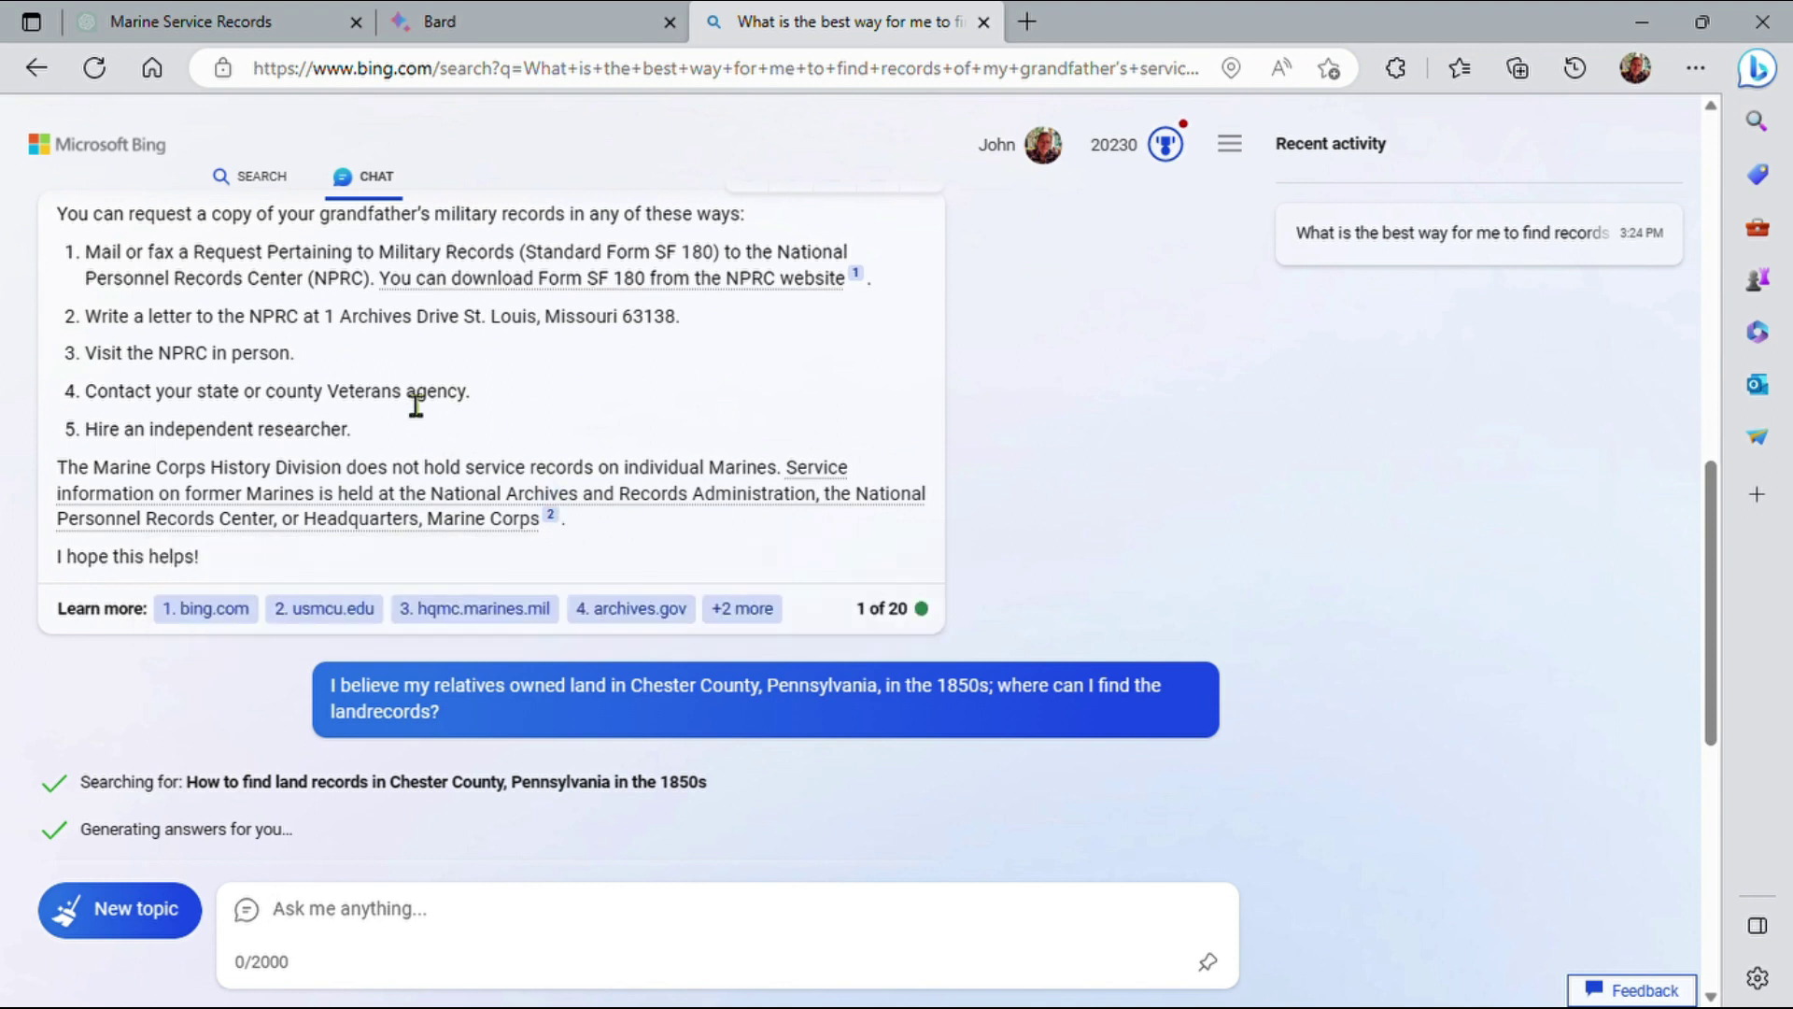
Step: Review Bing Chat's answers and cited sources for the US Marines records, Chester County land records and Basque DNA questions
mouse_move(560, 529)
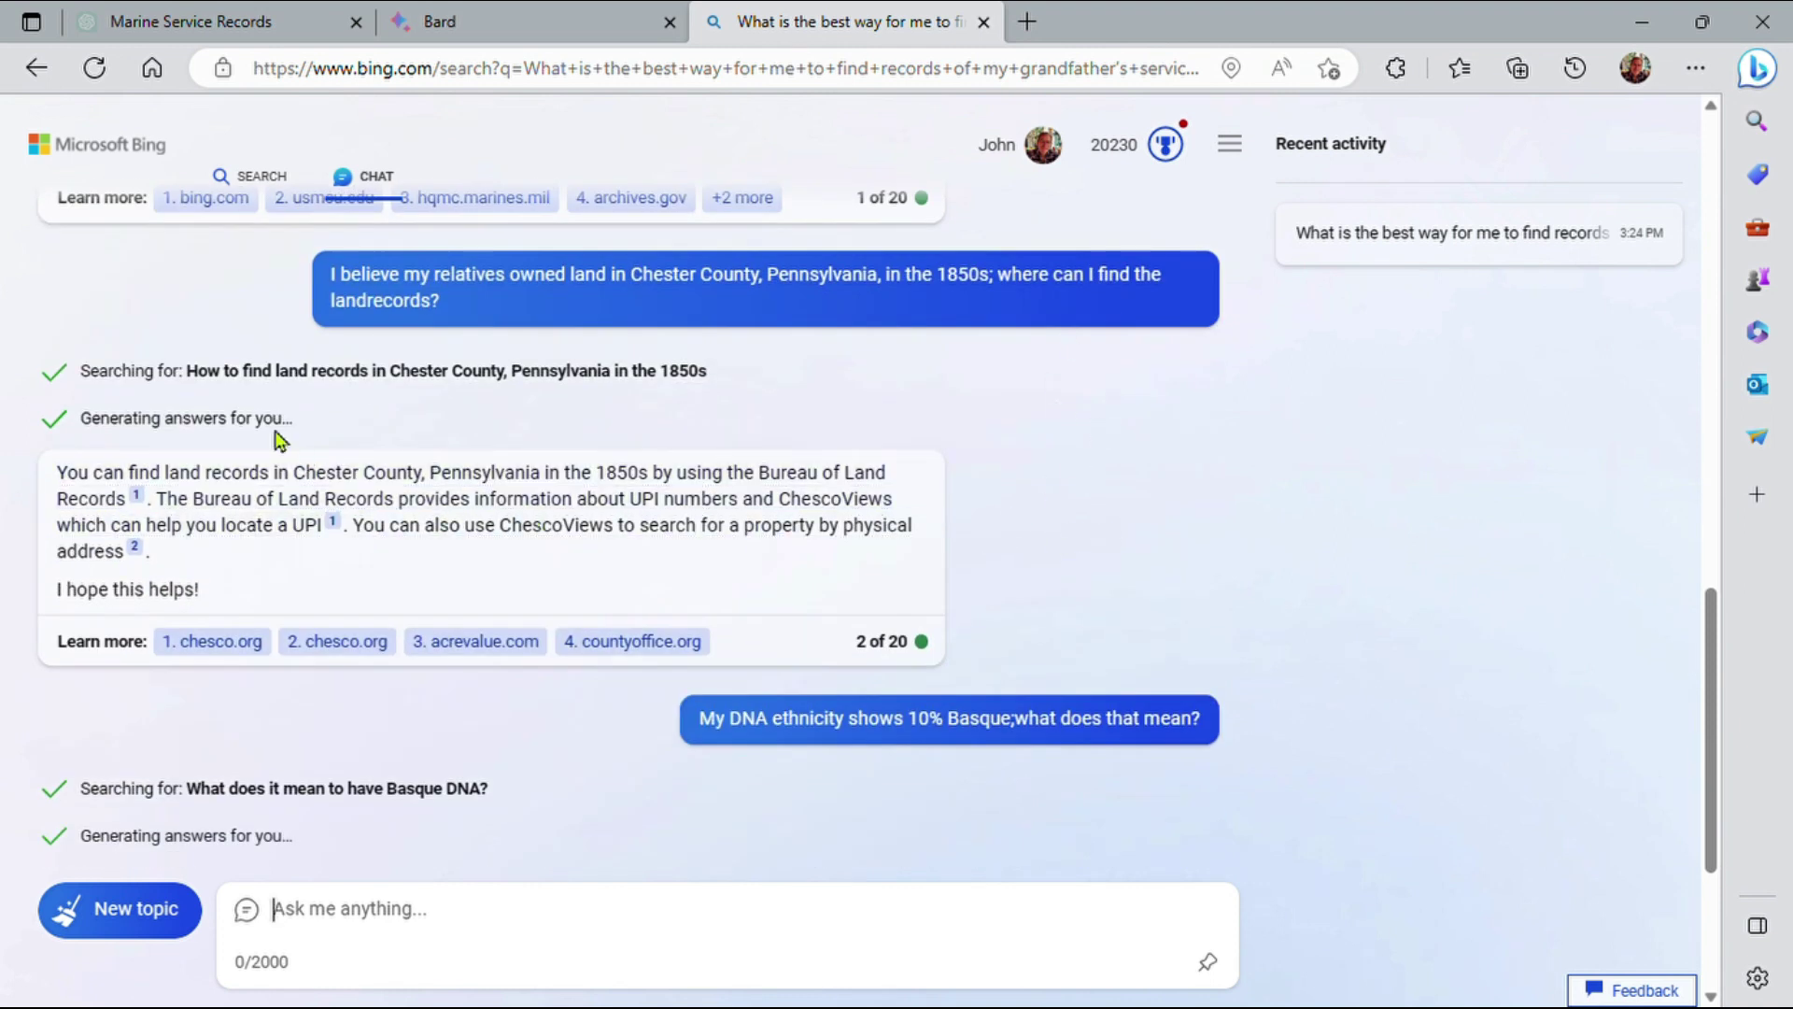
mouse_move(369, 579)
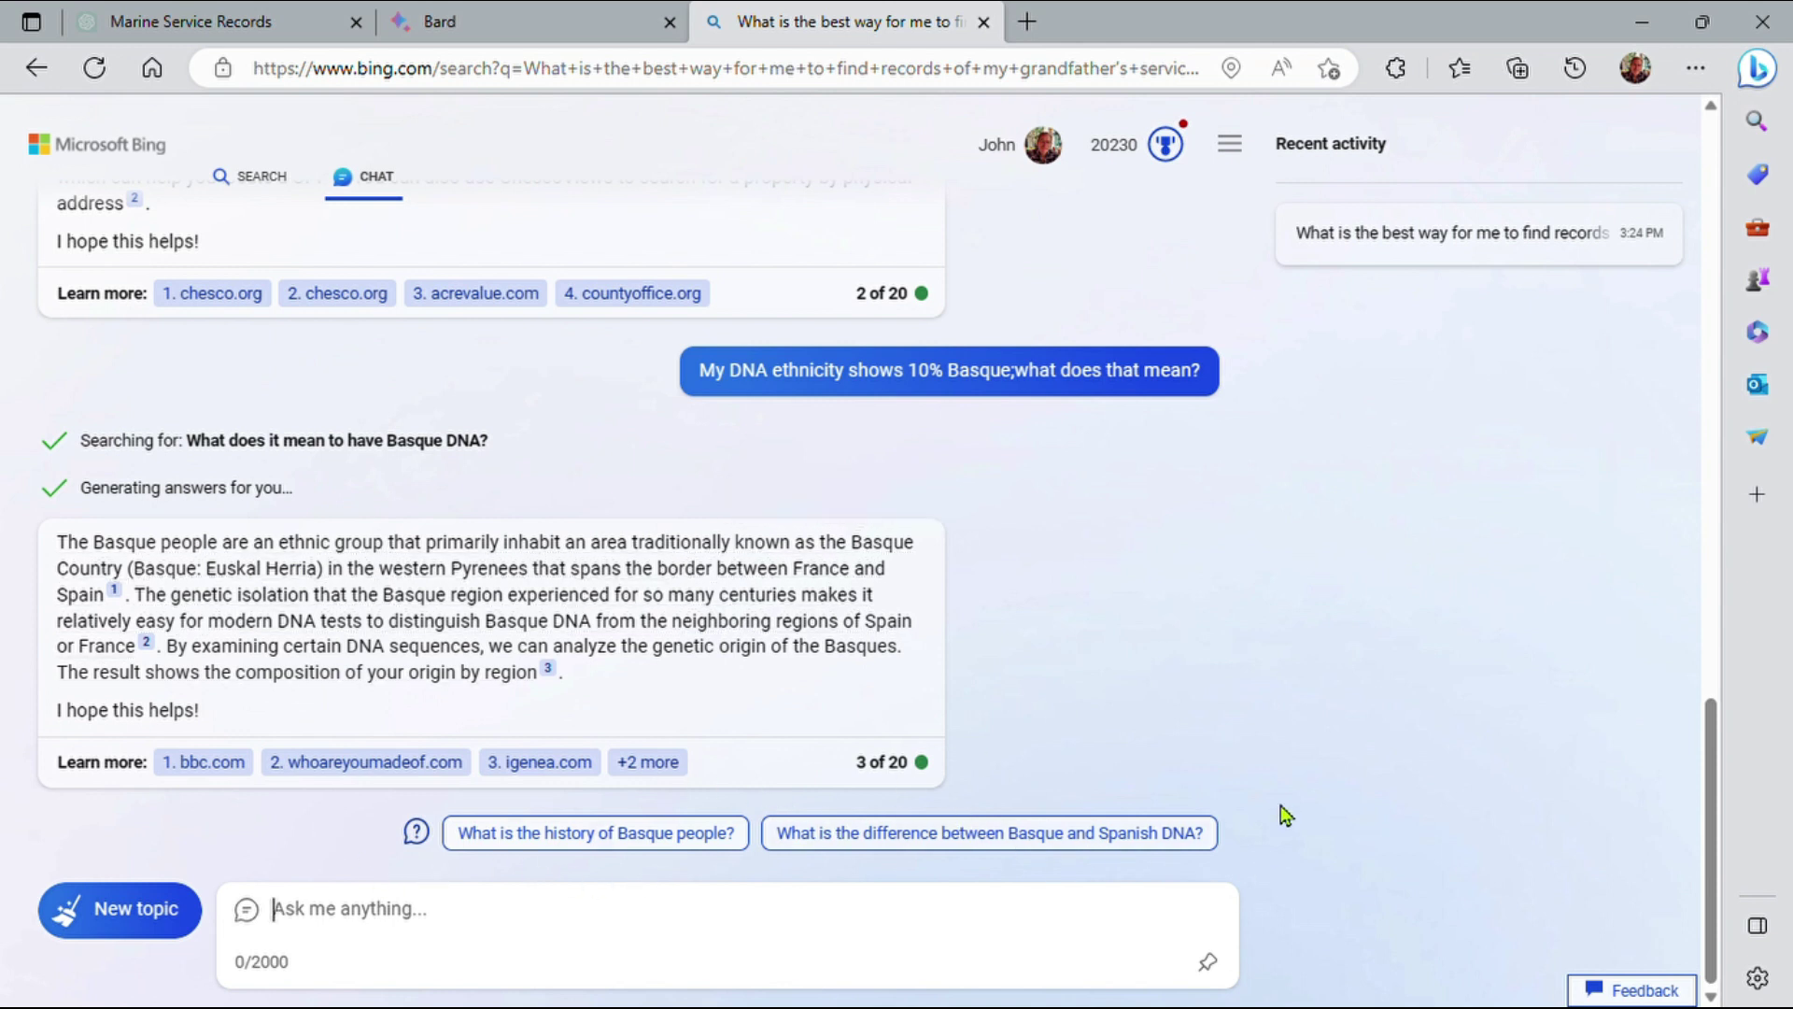
scroll(1029, 568, up, 10)
scroll(1030, 572, down, 4)
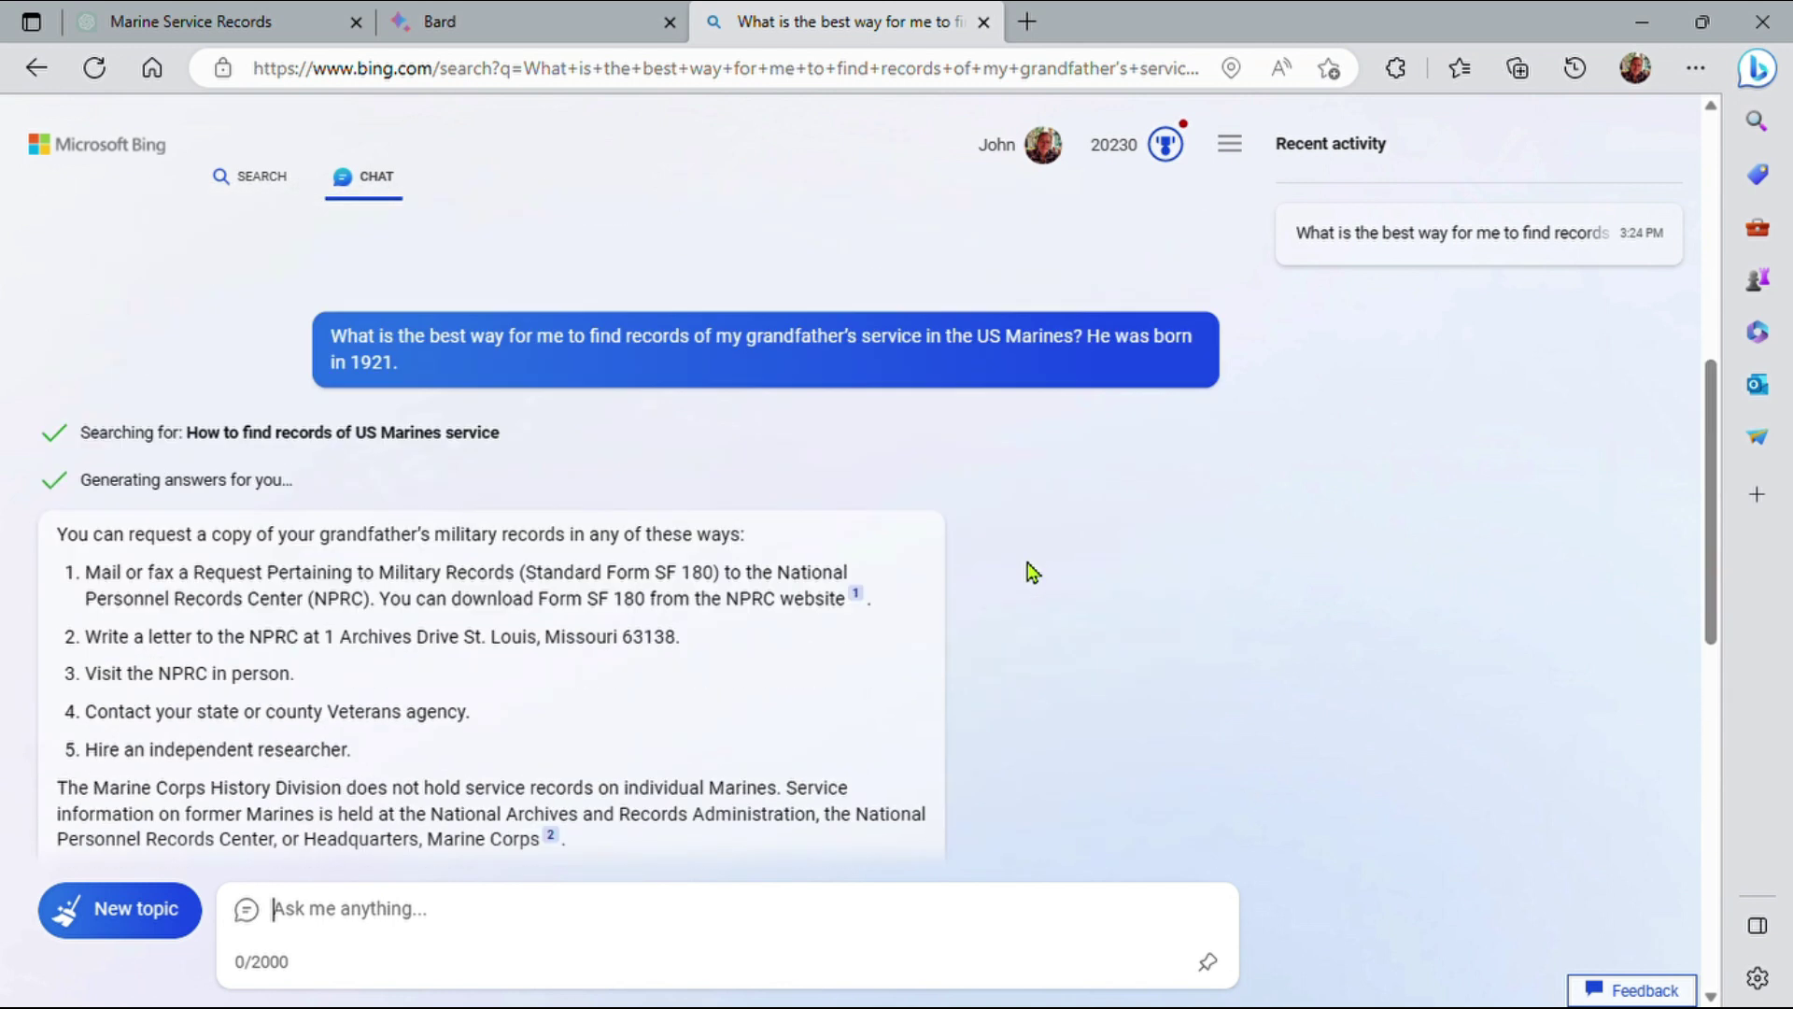
scroll(1030, 571, down, 5)
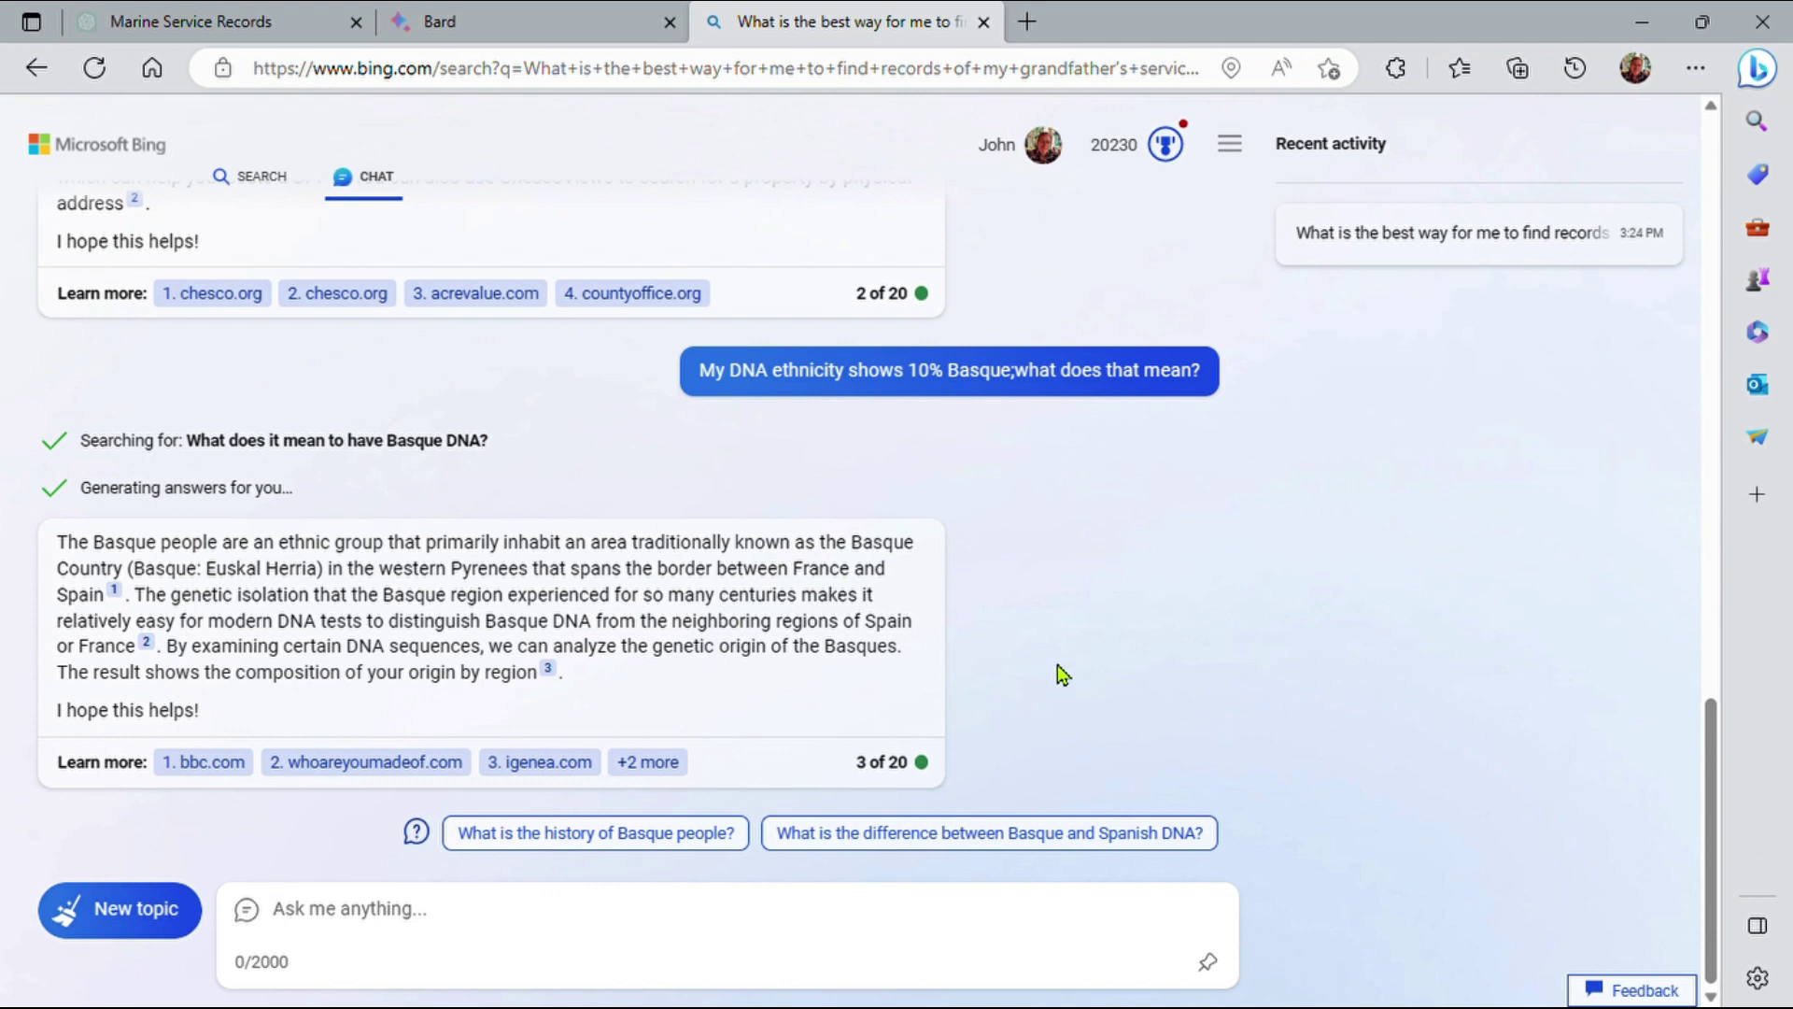
scroll(1057, 669, up, 3)
scroll(1134, 718, up, 15)
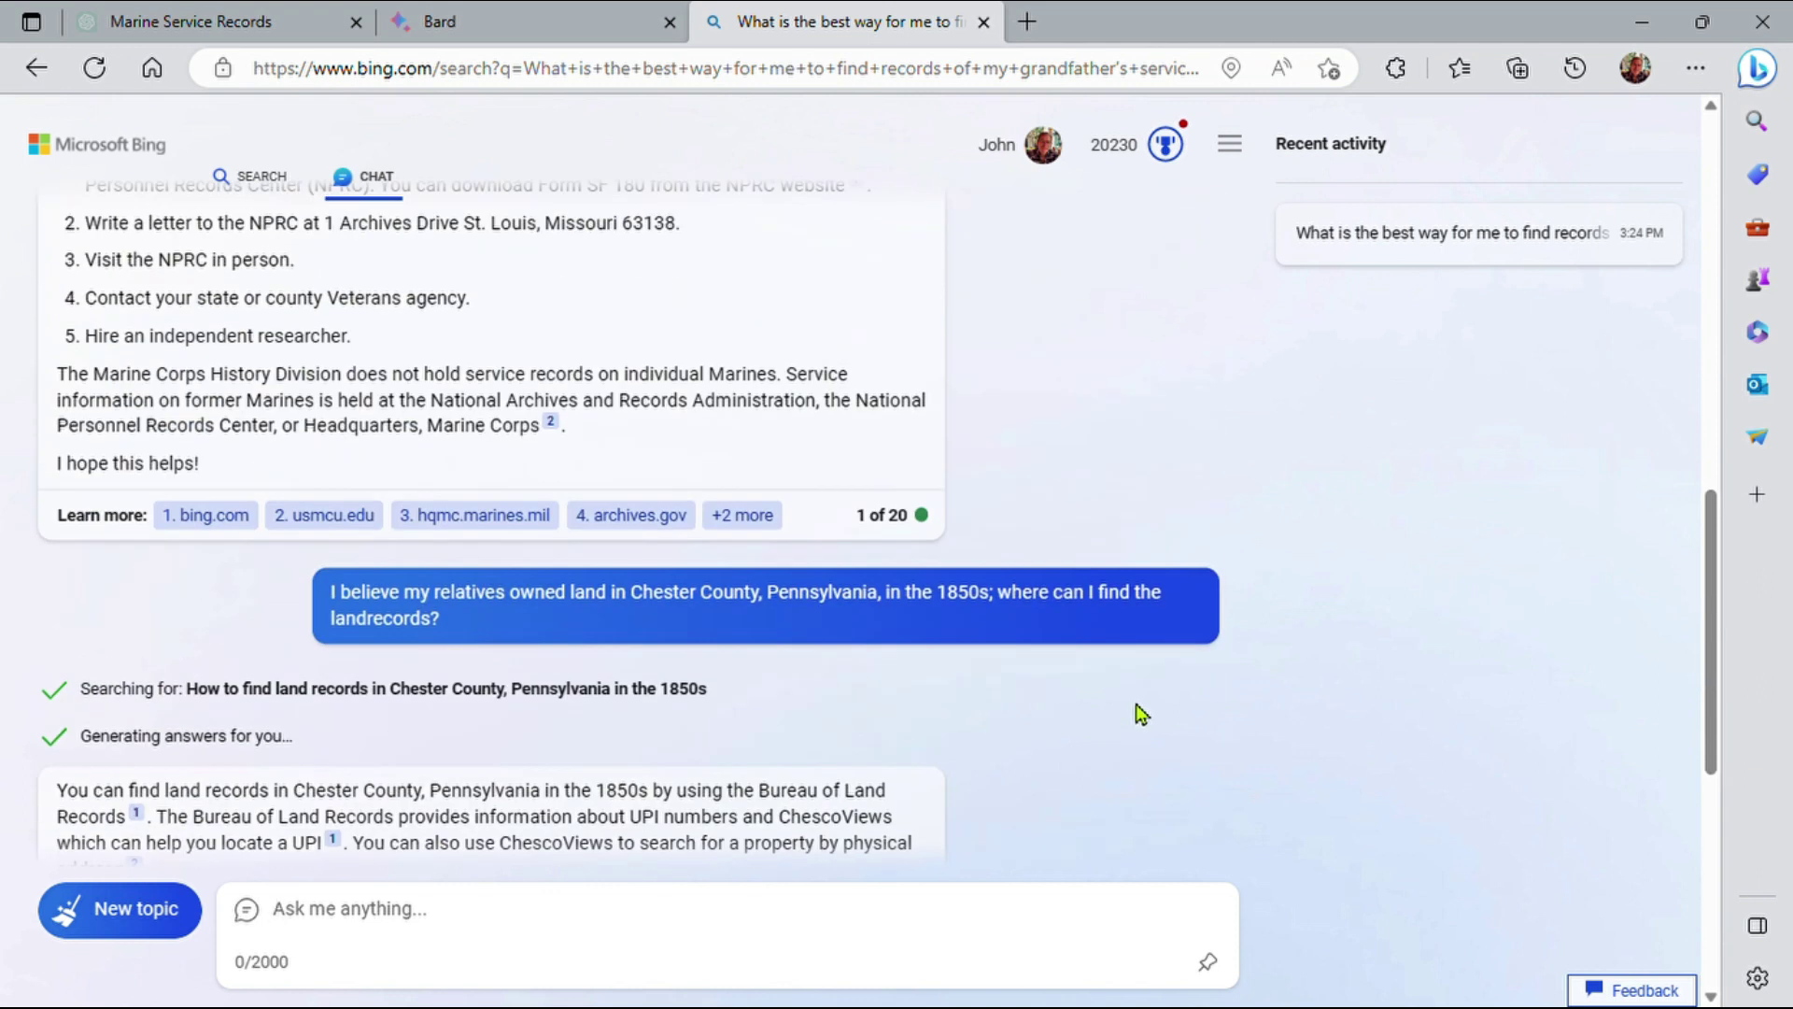